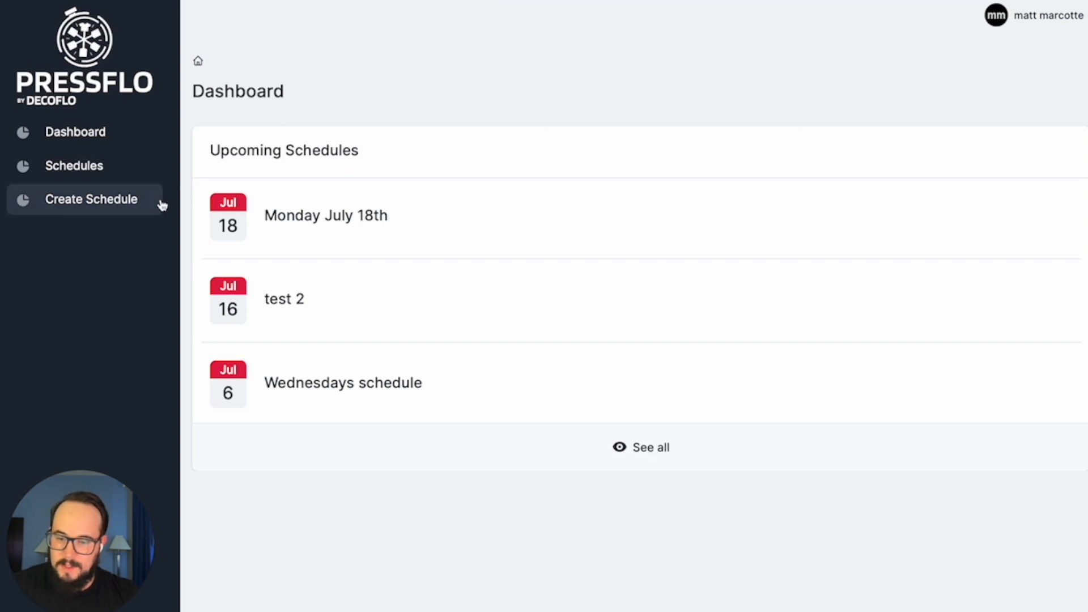
# Start a new schedule named "Wednesday July 20" with the production date 07/20/2022.
pyautogui.click(86, 202)
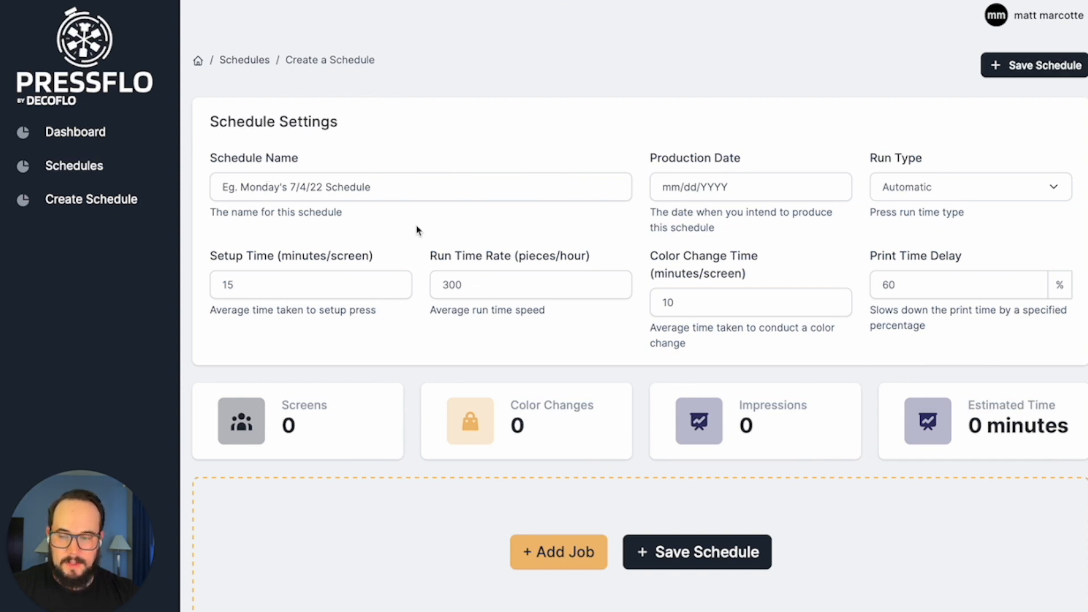
pyautogui.click(313, 186)
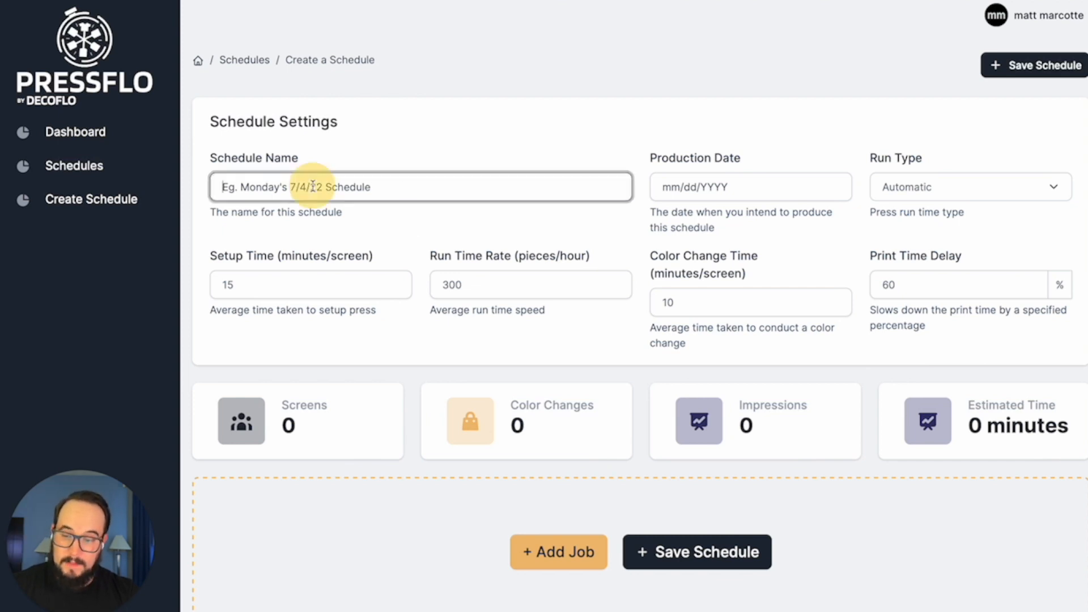
pyautogui.write('We')
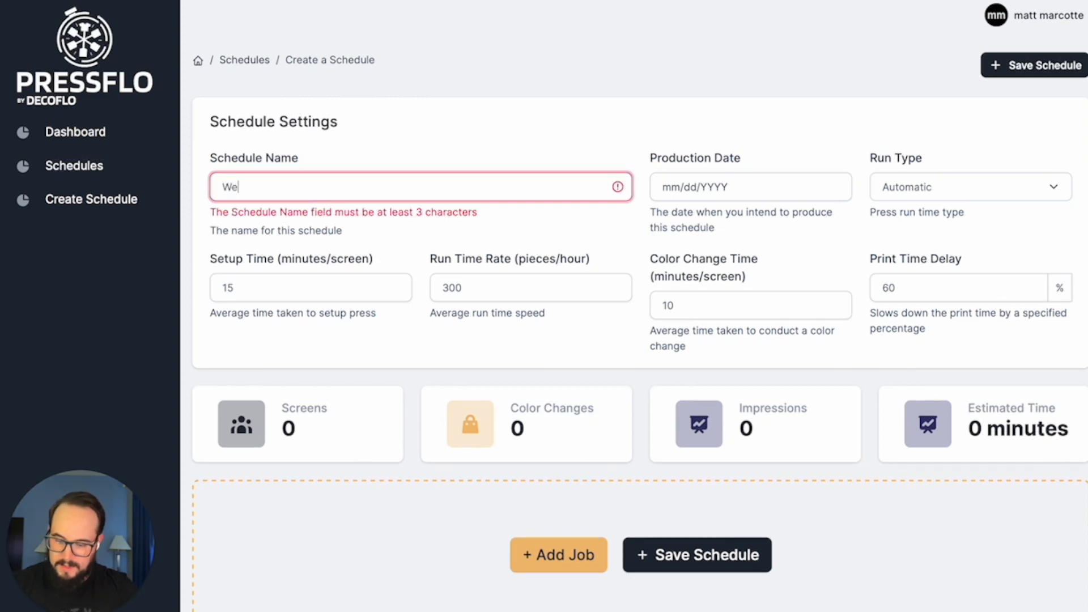
pyautogui.write('dnesday ')
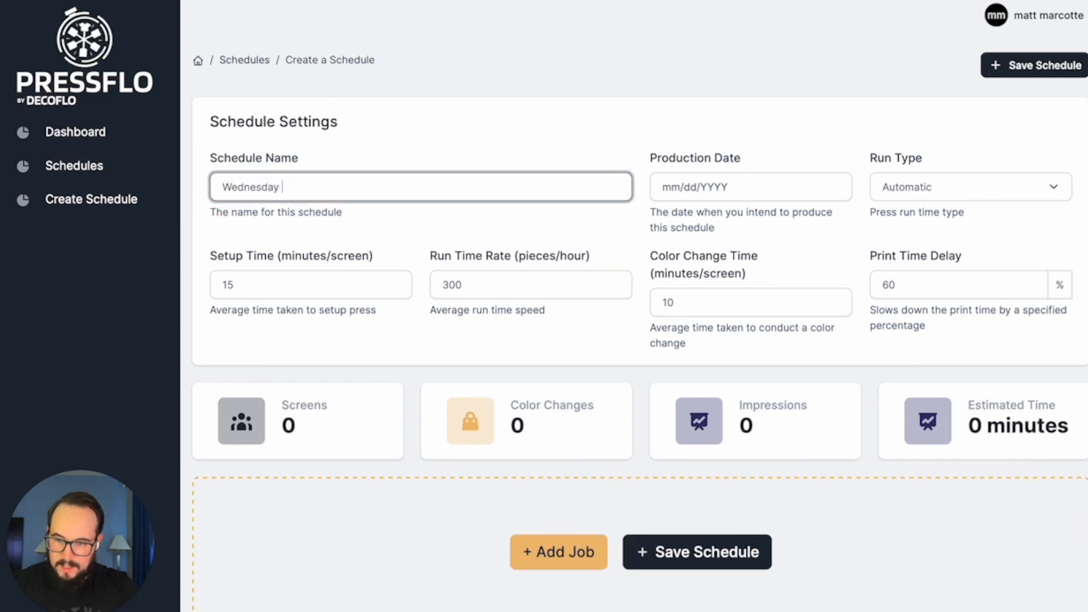
pyautogui.write('July ')
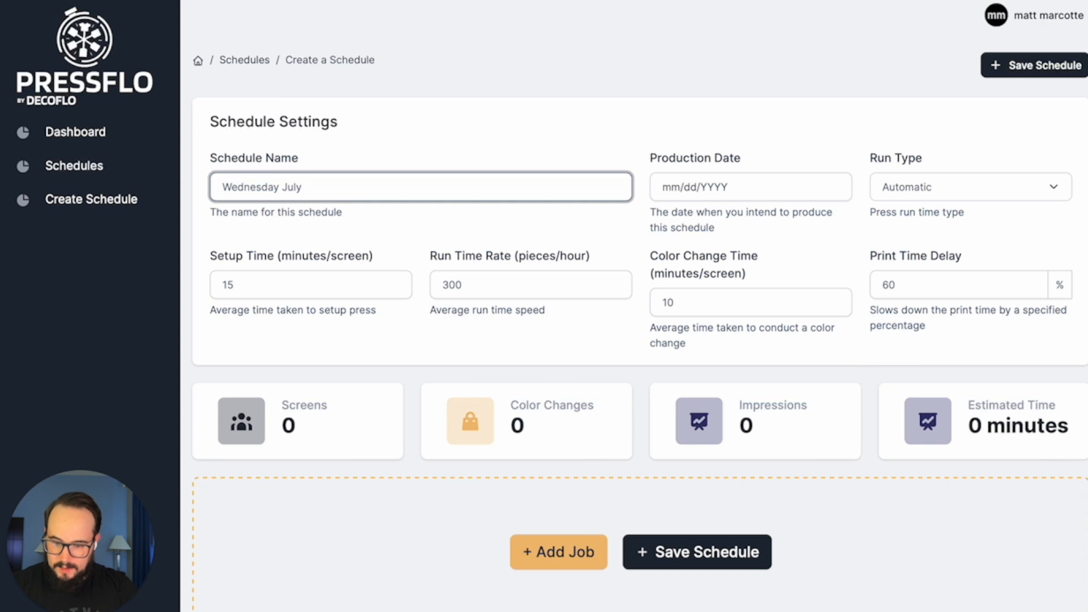
pyautogui.write('20')
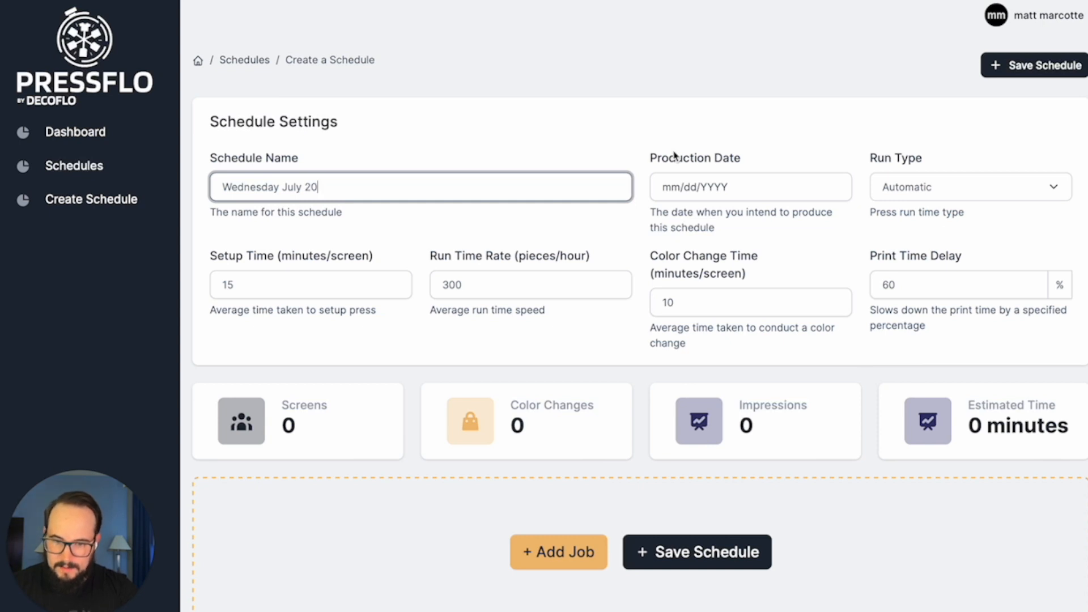
pyautogui.click(700, 191)
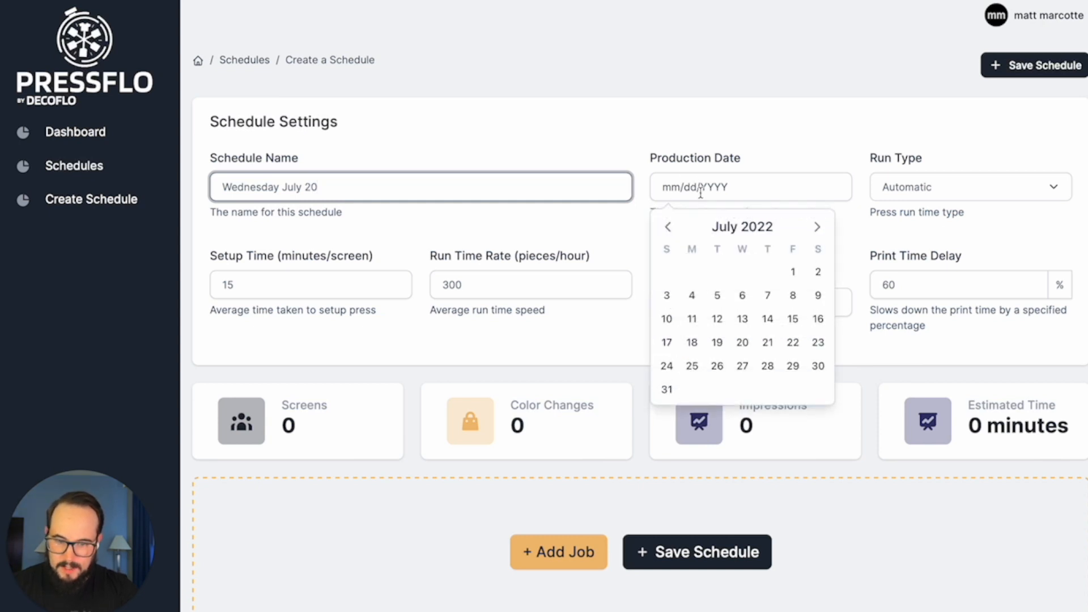
pyautogui.click(743, 342)
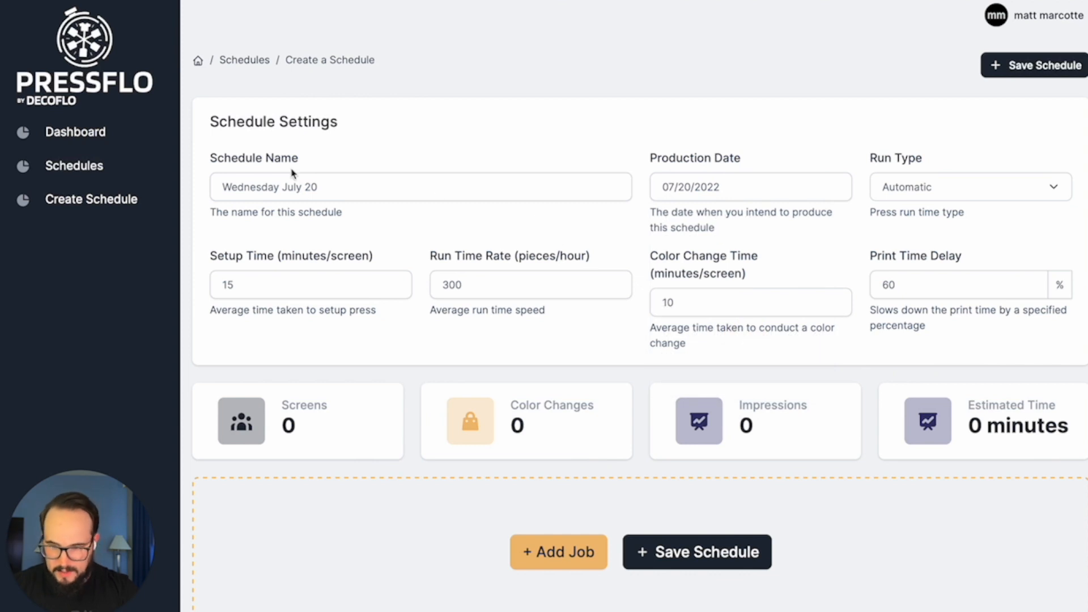
# Switch the run type to Manual to compare the run time rate unit, and return it to Automatic.
pyautogui.click(918, 182)
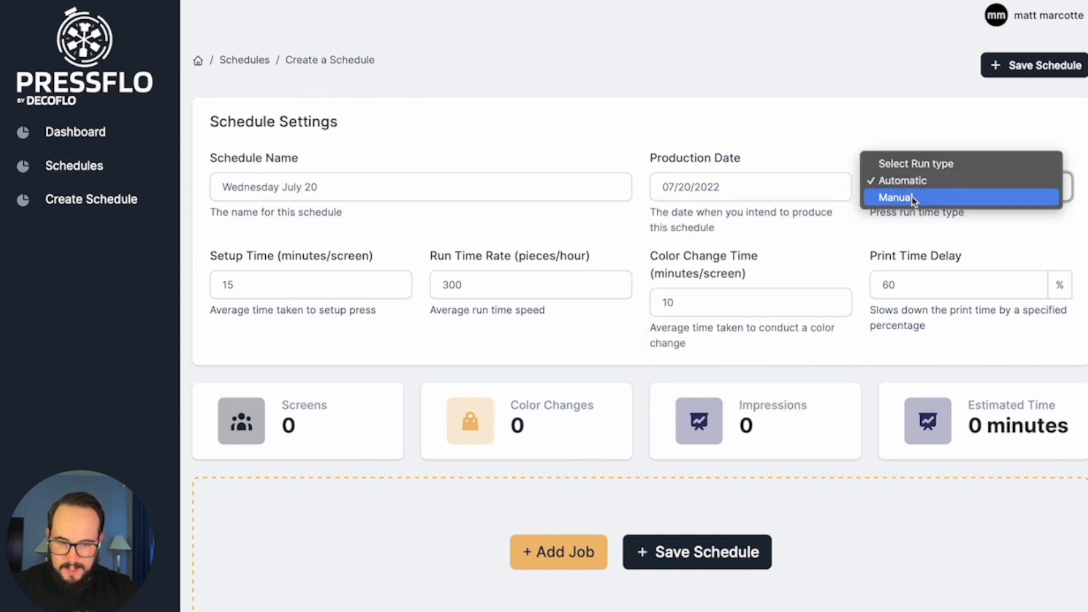
pyautogui.click(914, 199)
pyautogui.click(564, 311)
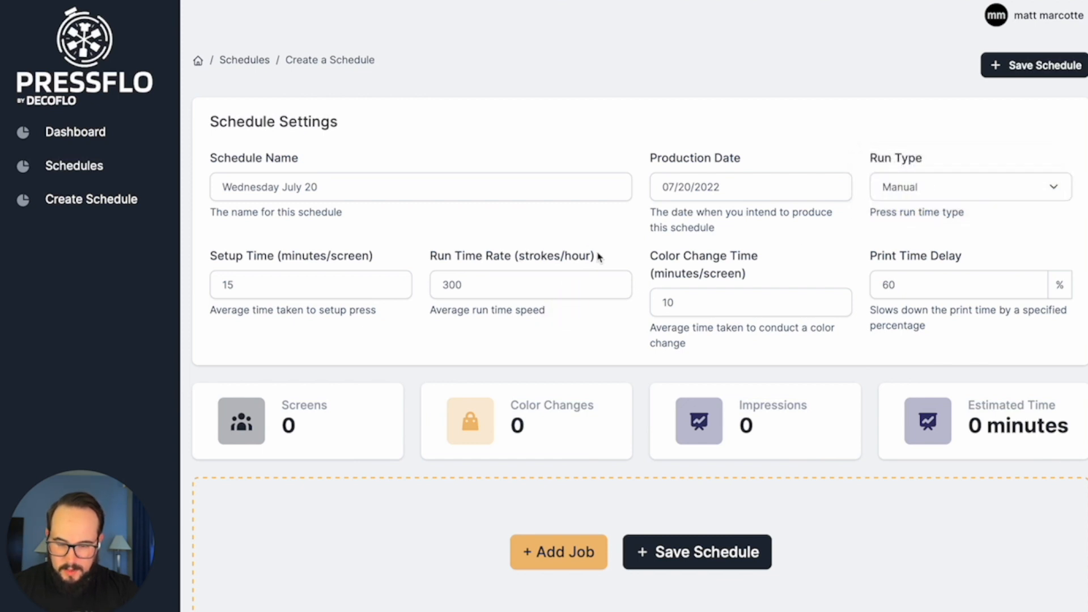
pyautogui.moveTo(597, 256); pyautogui.dragTo(503, 254)
pyautogui.click(996, 185)
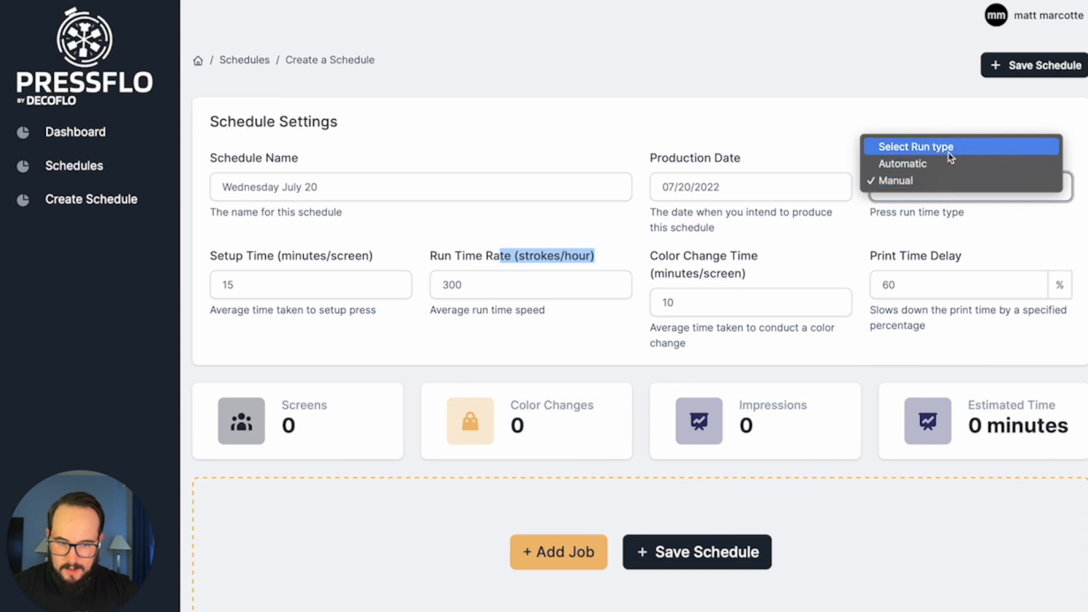
pyautogui.click(950, 165)
pyautogui.moveTo(518, 255); pyautogui.dragTo(591, 254)
pyautogui.click(509, 263)
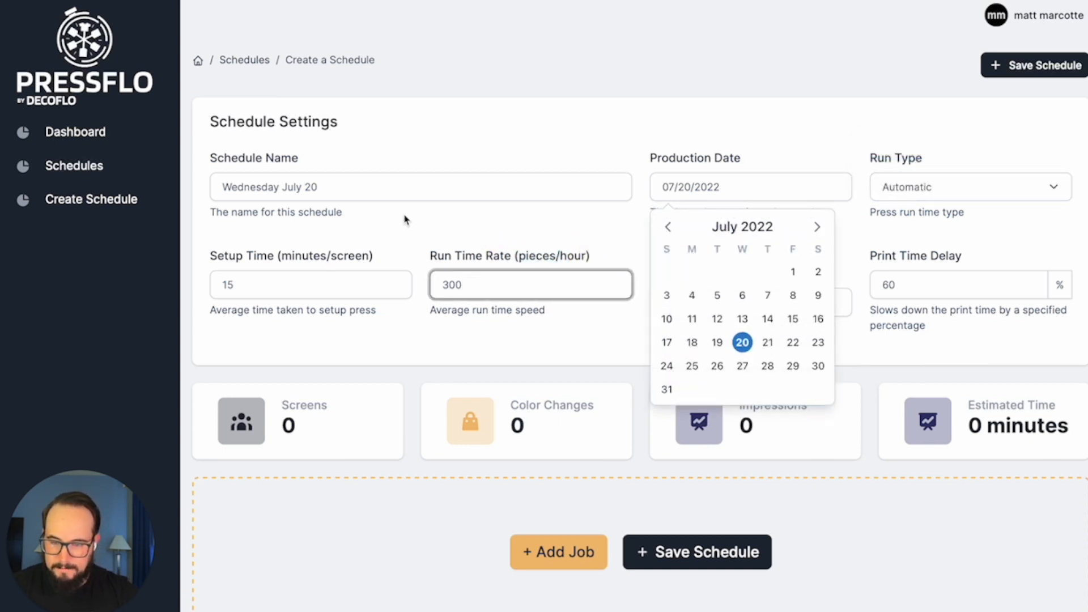
pyautogui.click(429, 212)
pyautogui.click(789, 197)
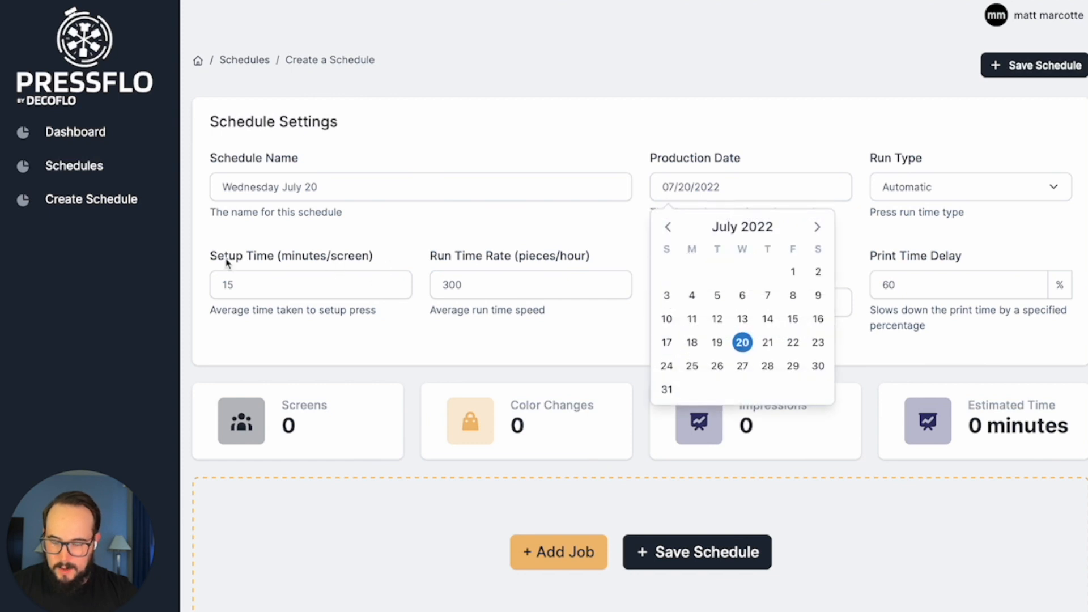
pyautogui.click(459, 238)
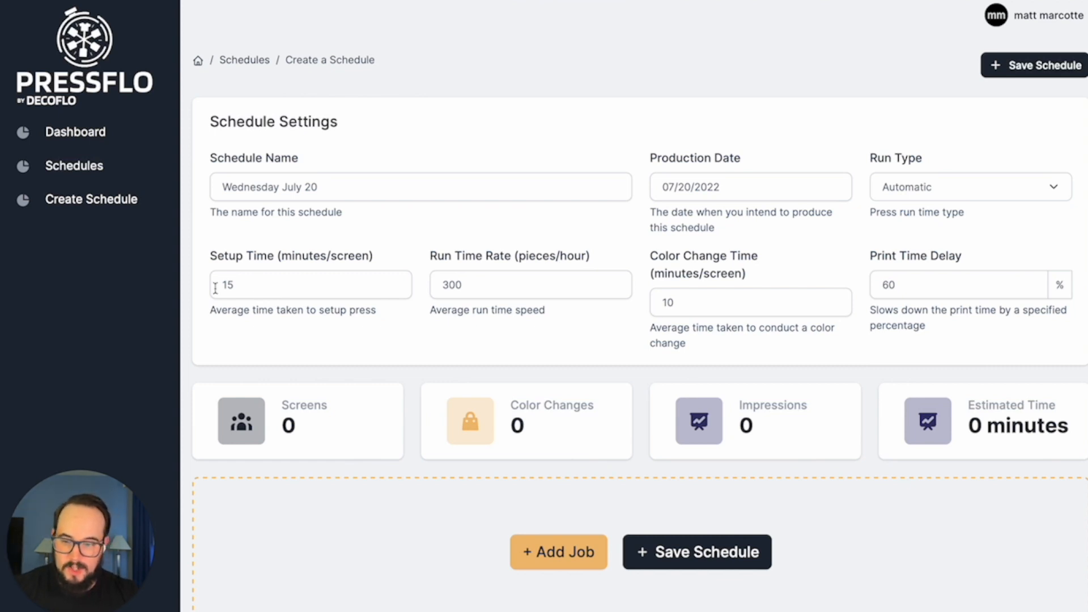
# Set the schedule's setup time to 13 minutes per screen.
pyautogui.click(252, 273)
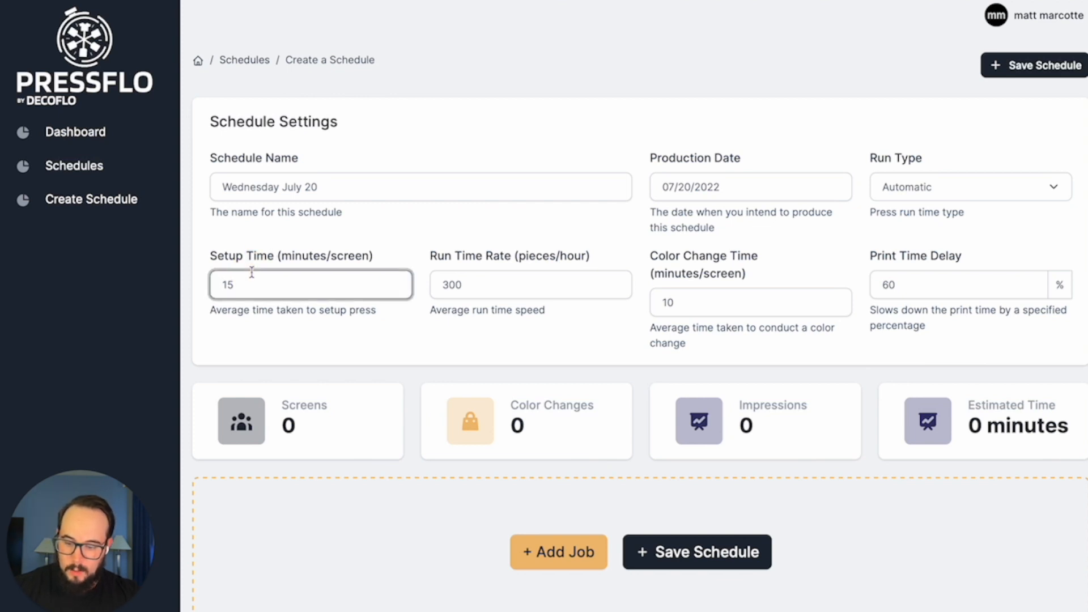
pyautogui.write('13')
pyautogui.doubleClick(279, 293)
pyautogui.write('13')
pyautogui.click(358, 336)
# Set the schedule's run time rate to 350 pieces per hour.
pyautogui.click(488, 282)
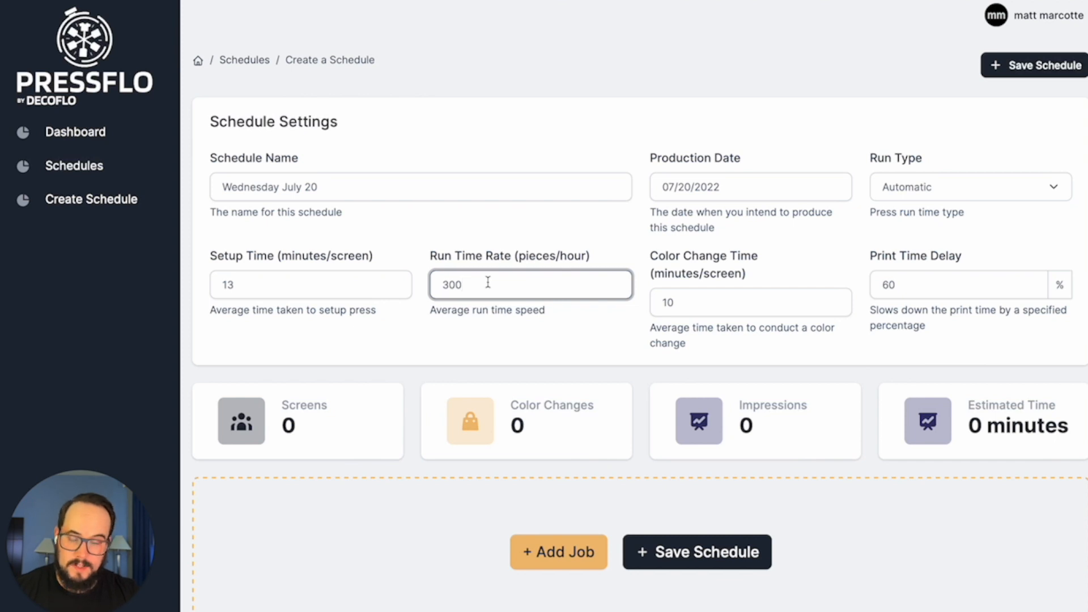
pyautogui.moveTo(472, 283); pyautogui.dragTo(418, 288)
pyautogui.write('35')
pyautogui.press('BackSpace')
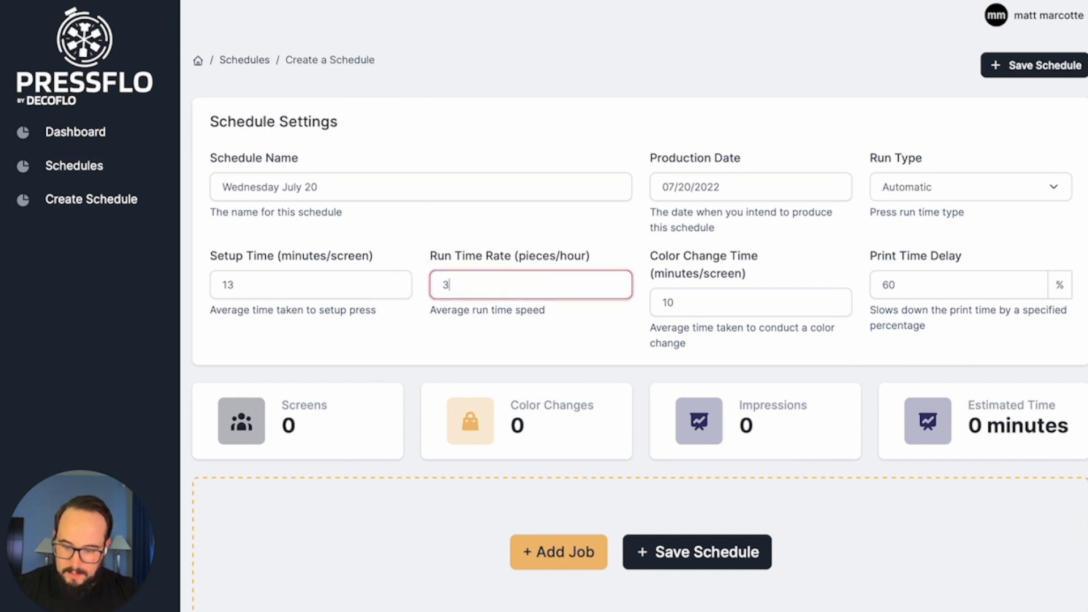
pyautogui.write('50')
pyautogui.click(554, 331)
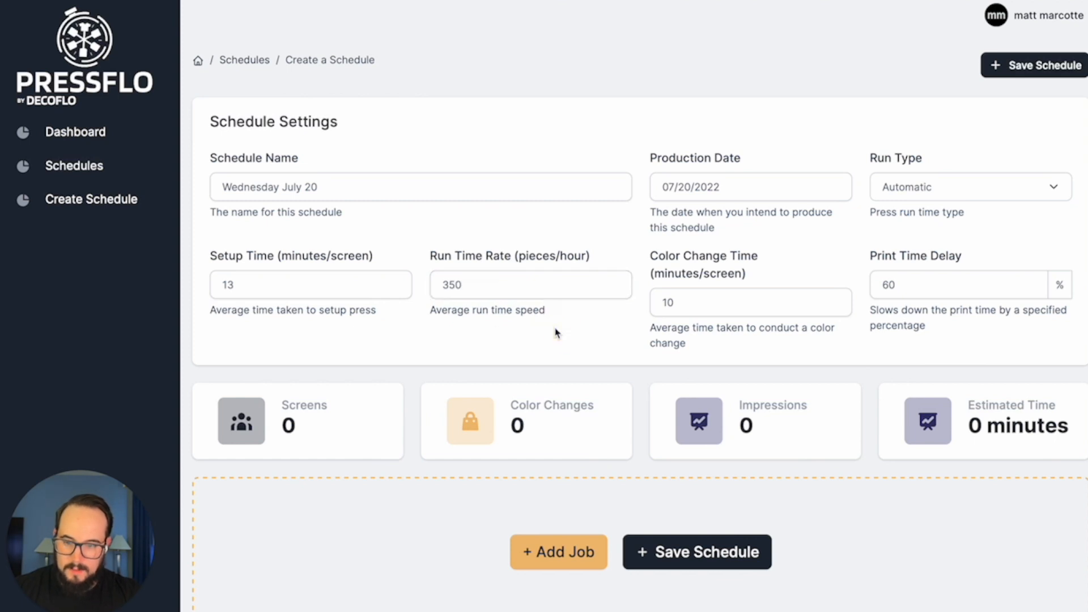
# Set the schedule's print time delay to 40 percent.
pyautogui.moveTo(721, 298); pyautogui.dragTo(622, 309)
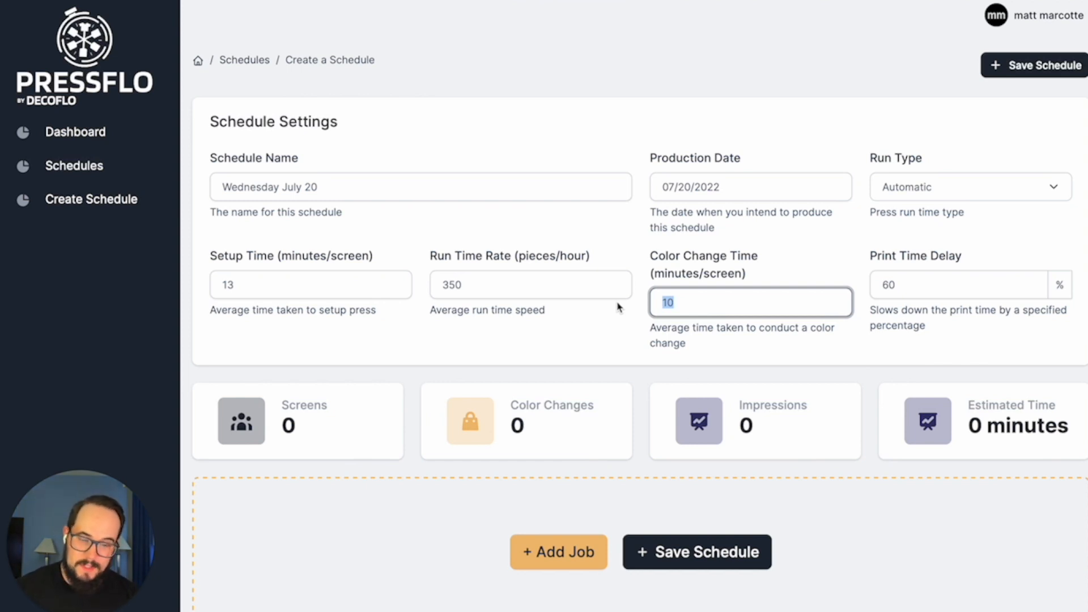
pyautogui.click(921, 289)
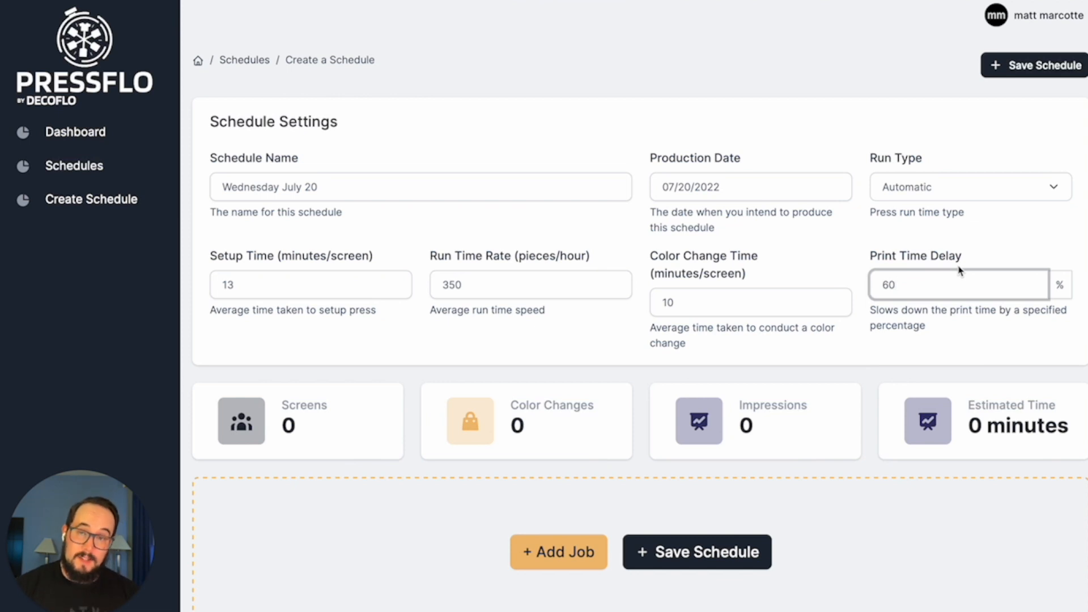
pyautogui.doubleClick(938, 284)
pyautogui.write('40')
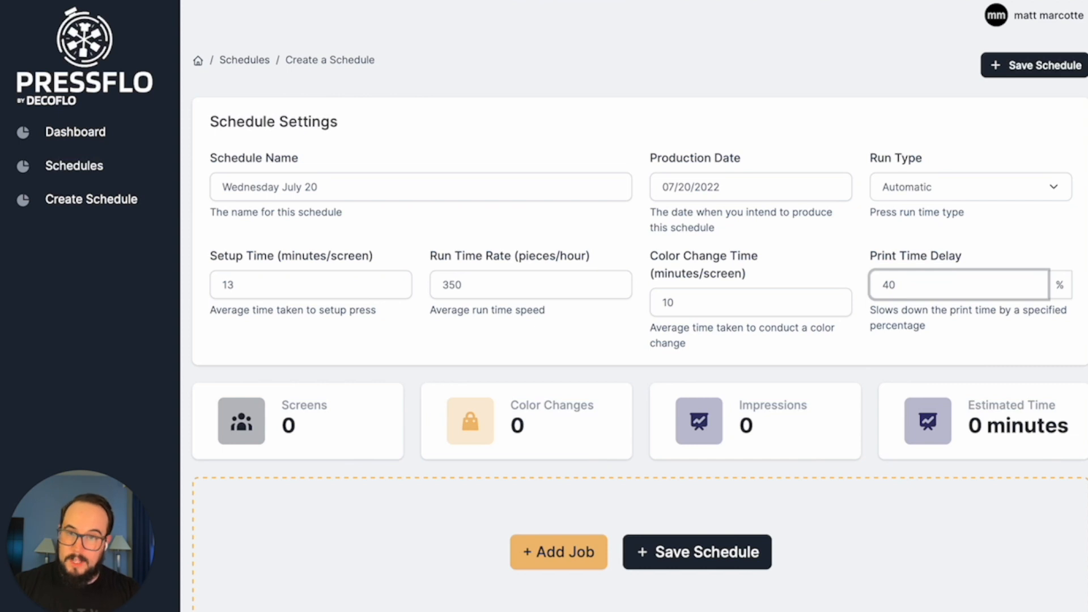
pyautogui.hotkey('shift', 'Tab')
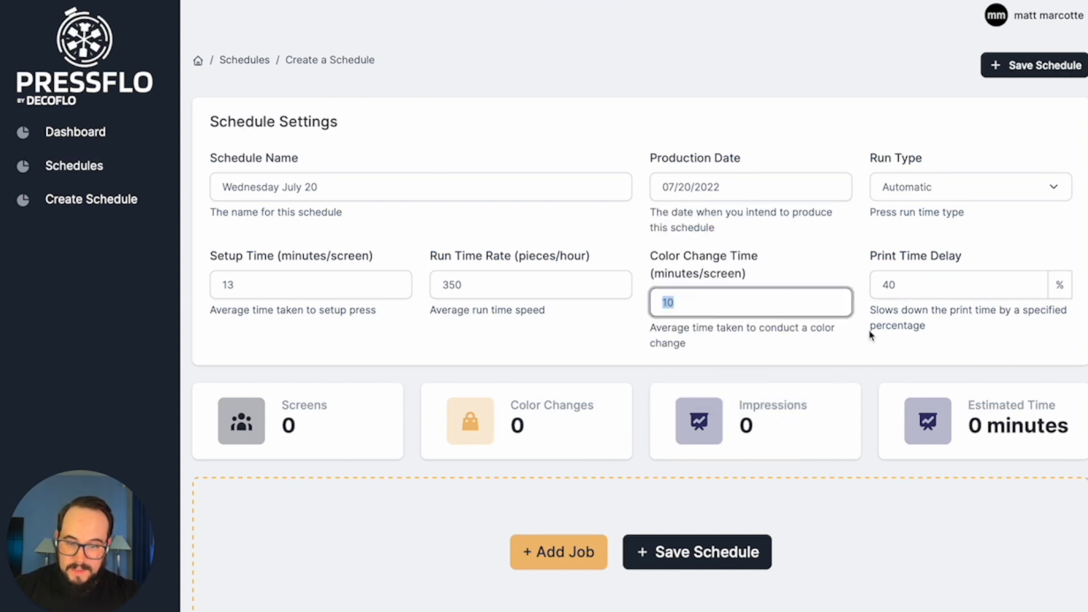
# Add a first job to the schedule and name it 1472.
pyautogui.scroll(-1, 873, 336)
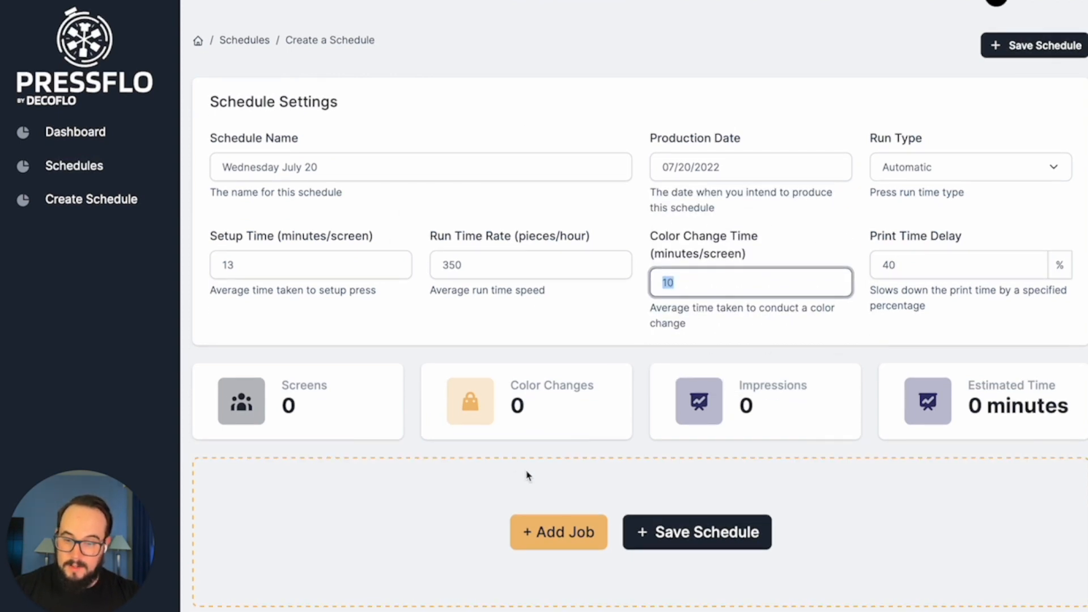
pyautogui.click(556, 538)
pyautogui.scroll(-5, 566, 491)
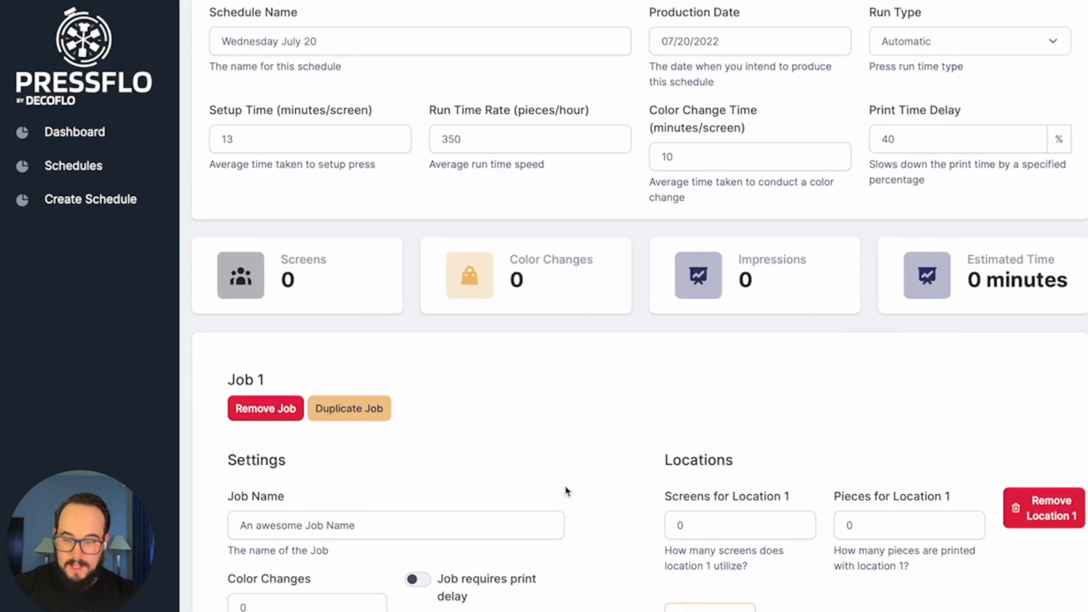
pyautogui.scroll(-1, 486, 408)
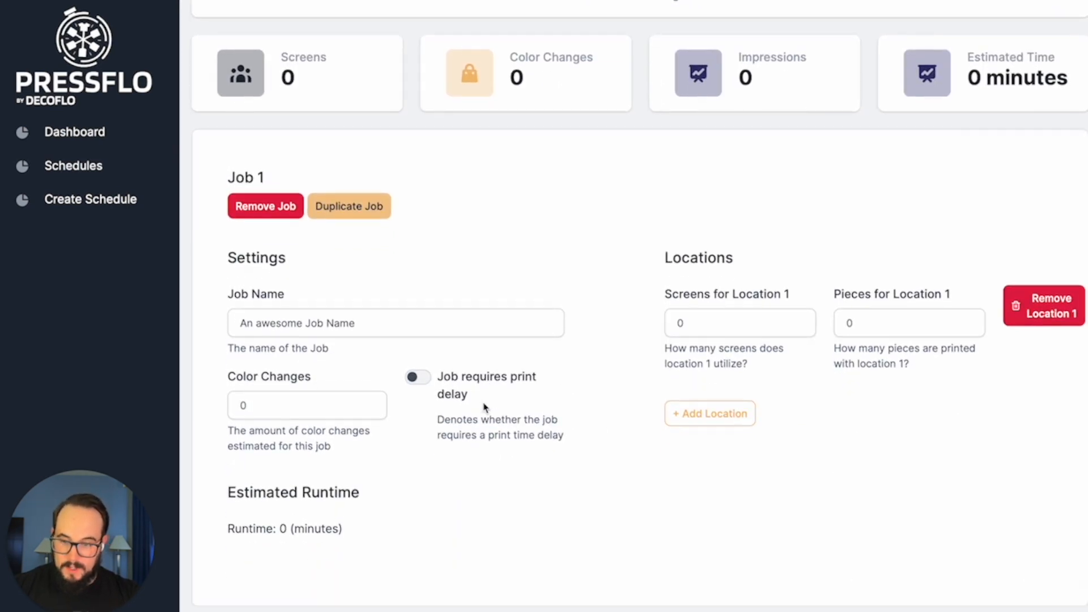
pyautogui.click(341, 323)
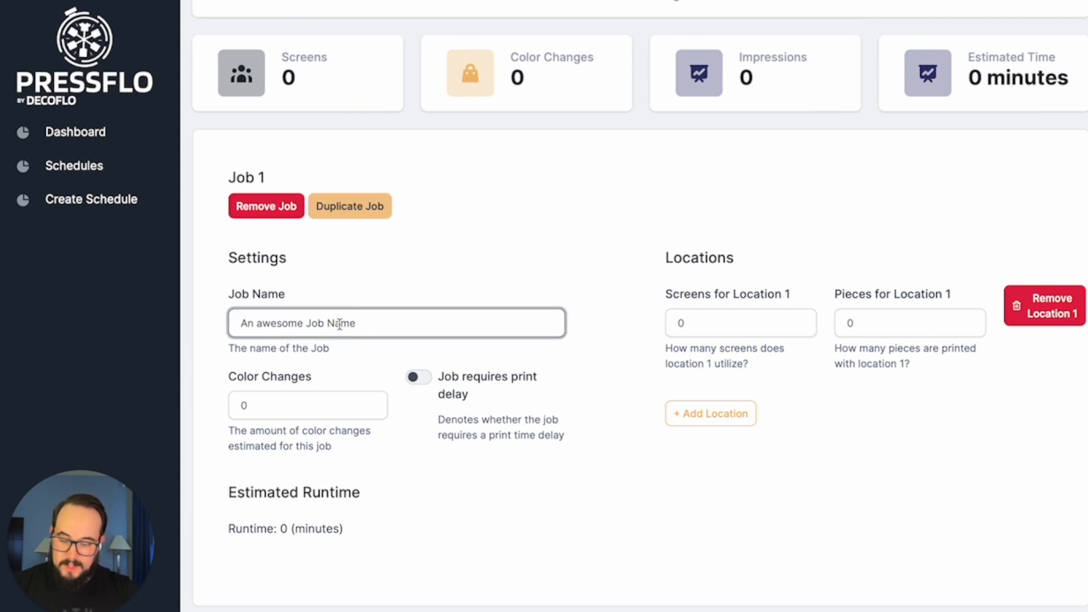
pyautogui.write('1472')
pyautogui.click(357, 334)
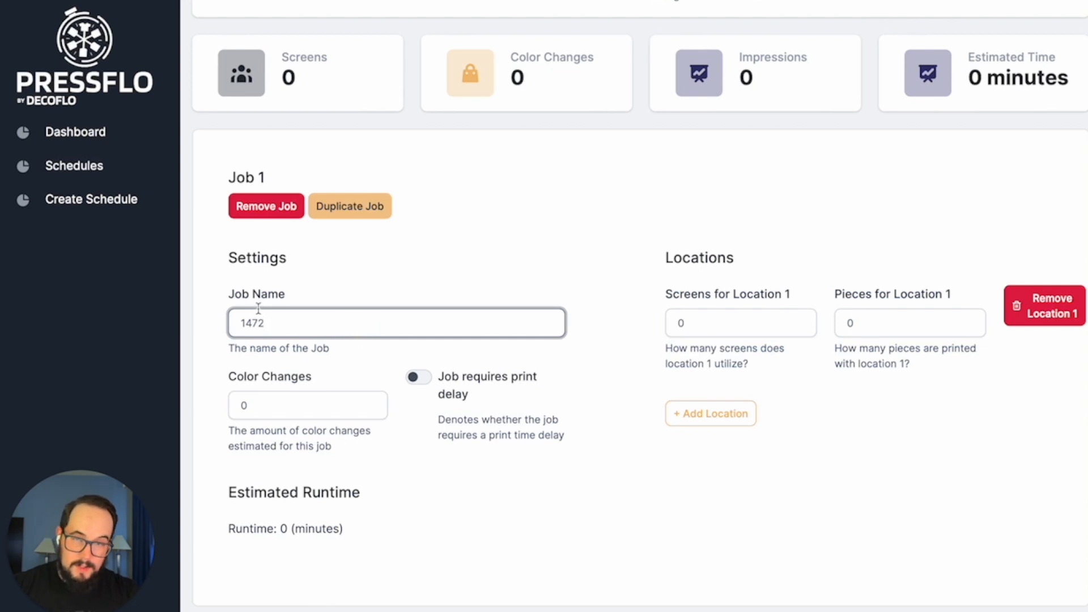
pyautogui.doubleClick(249, 322)
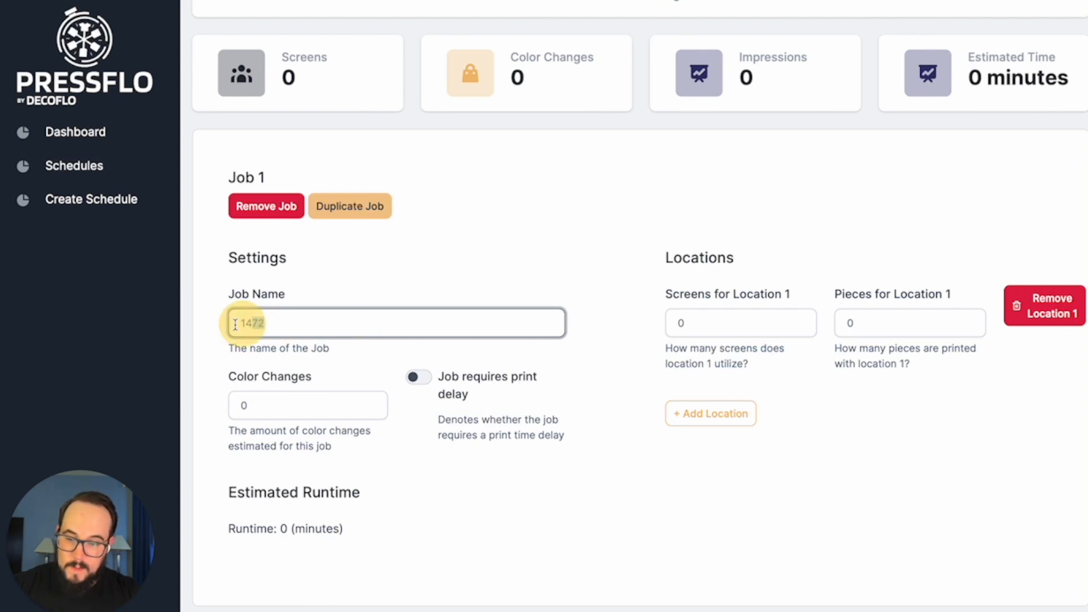
pyautogui.click(306, 327)
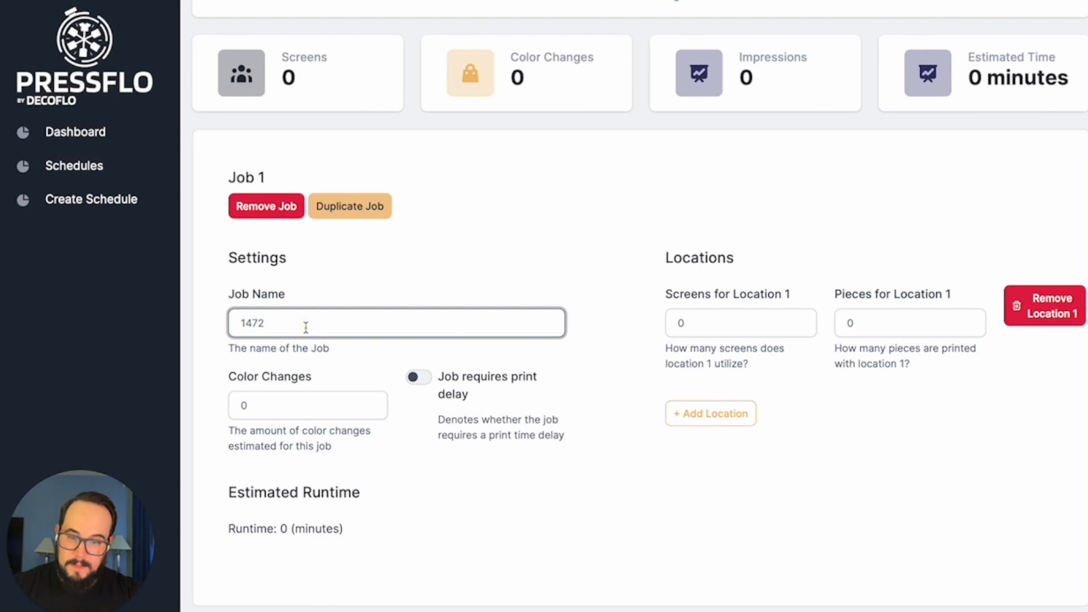
# Set location 1 of job 1472 to 3 screens and 568 pieces.
pyautogui.click(303, 408)
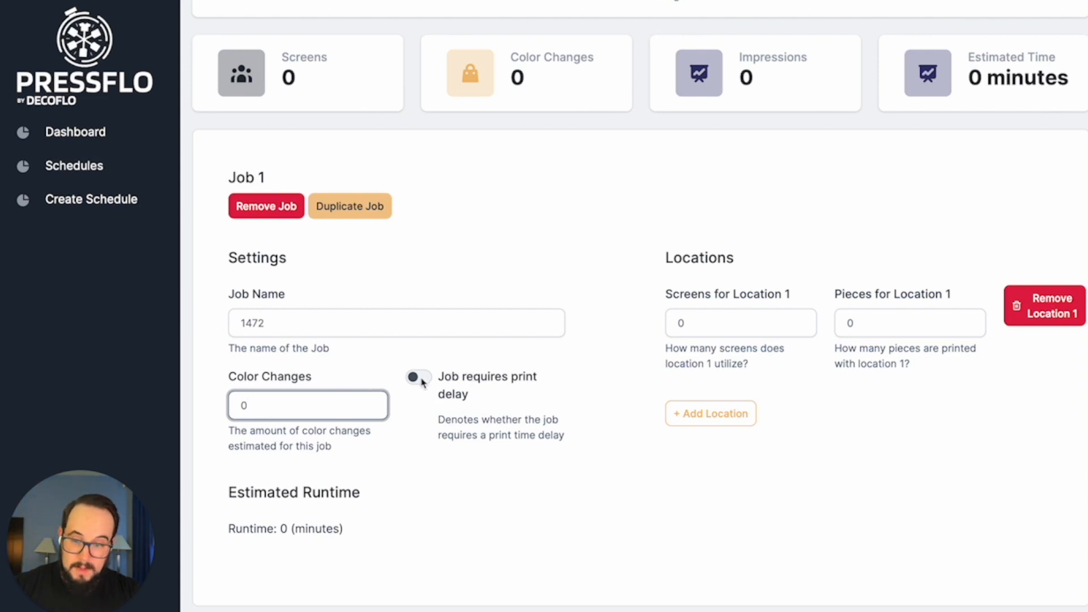
pyautogui.scroll(1, 478, 352)
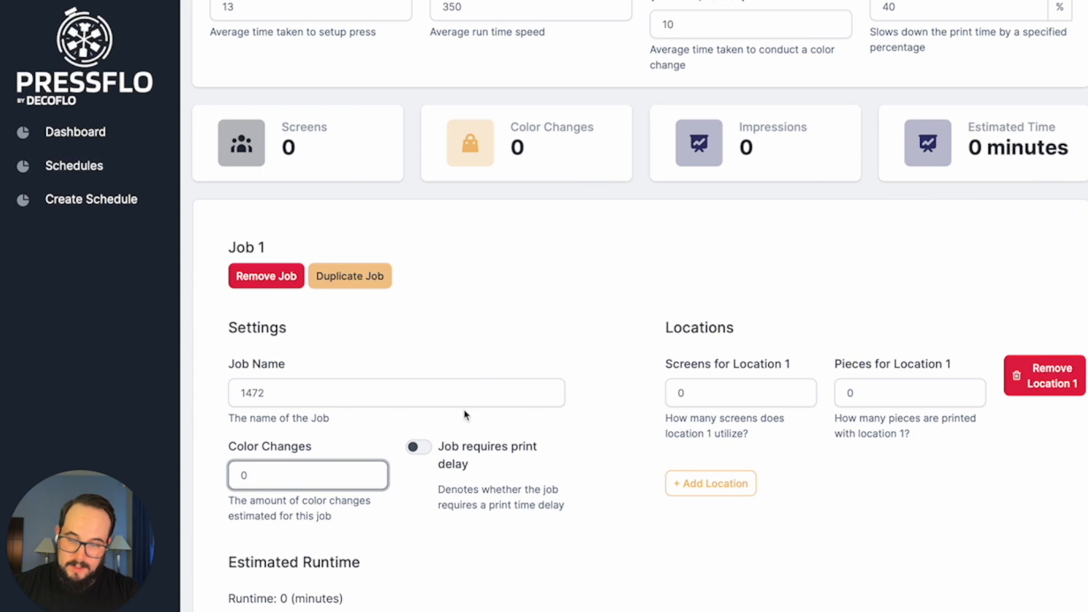
pyautogui.moveTo(719, 391); pyautogui.dragTo(651, 394)
pyautogui.write('3')
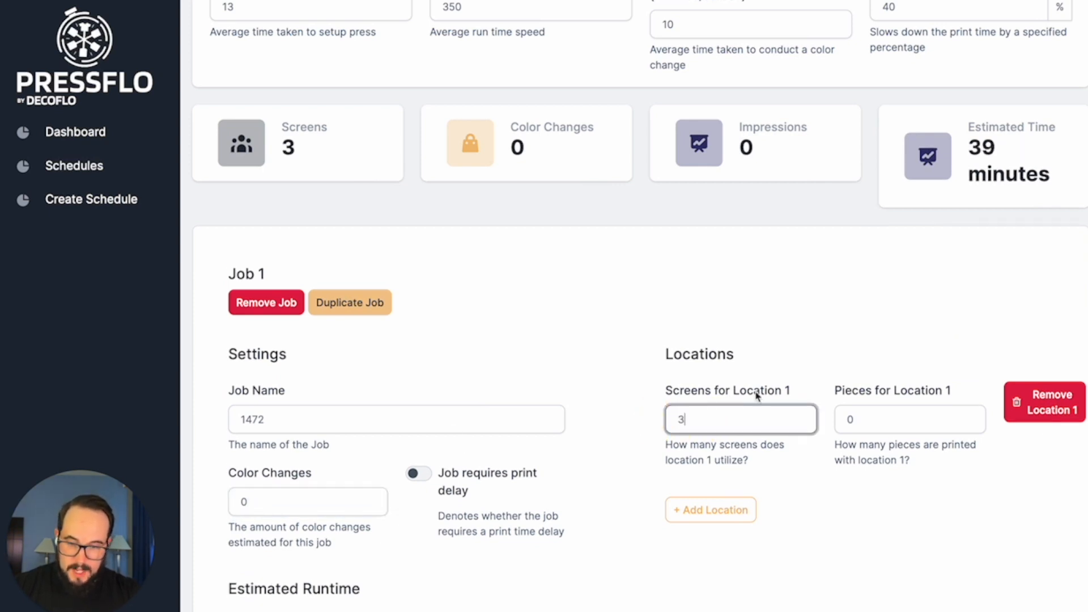
pyautogui.moveTo(883, 422); pyautogui.dragTo(827, 425)
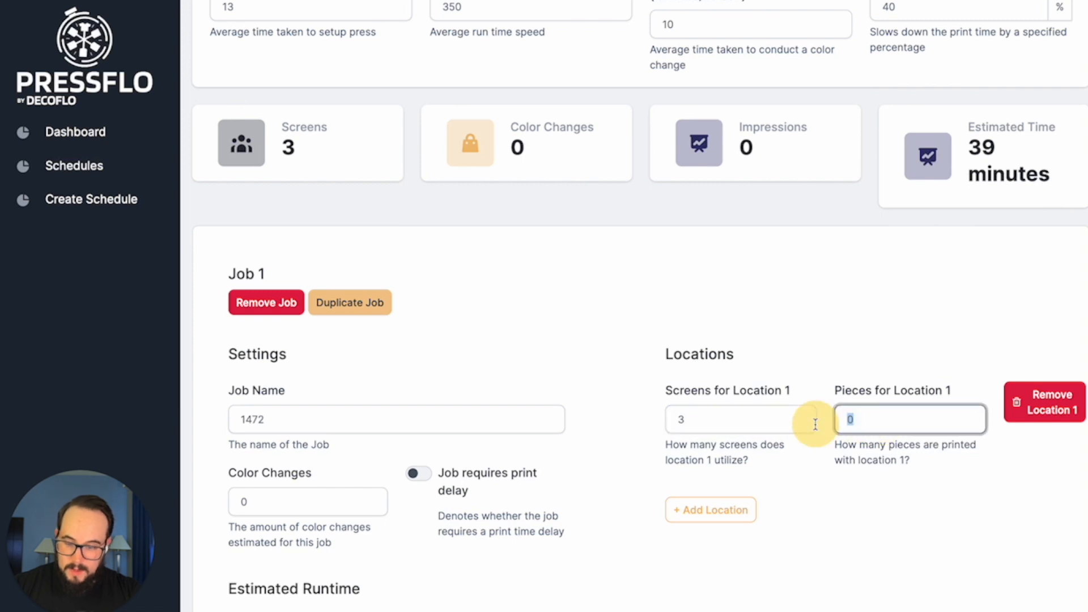
pyautogui.write('5')
pyautogui.write('8')
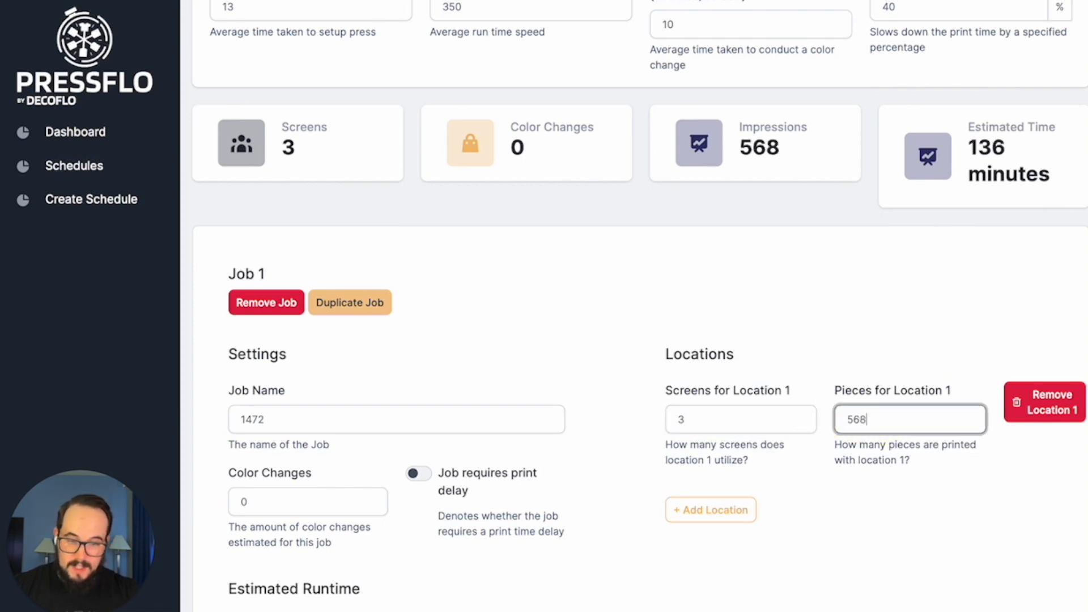
pyautogui.click(833, 515)
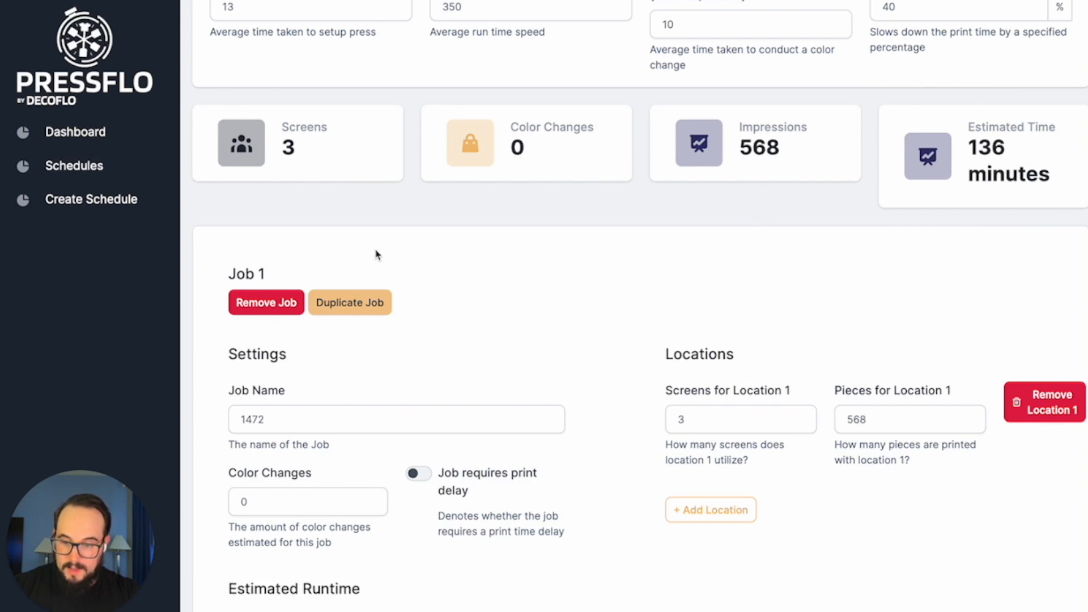
# Add a second location to job 1472 with 4 screens and 568 pieces.
pyautogui.scroll(-2, 328, 228)
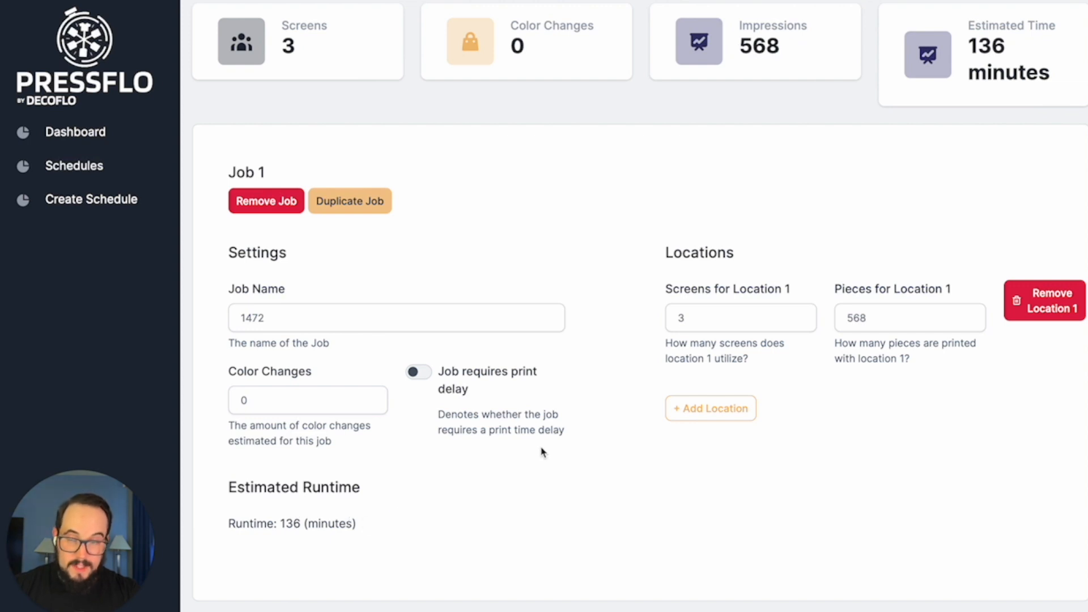
pyautogui.scroll(-1, 619, 506)
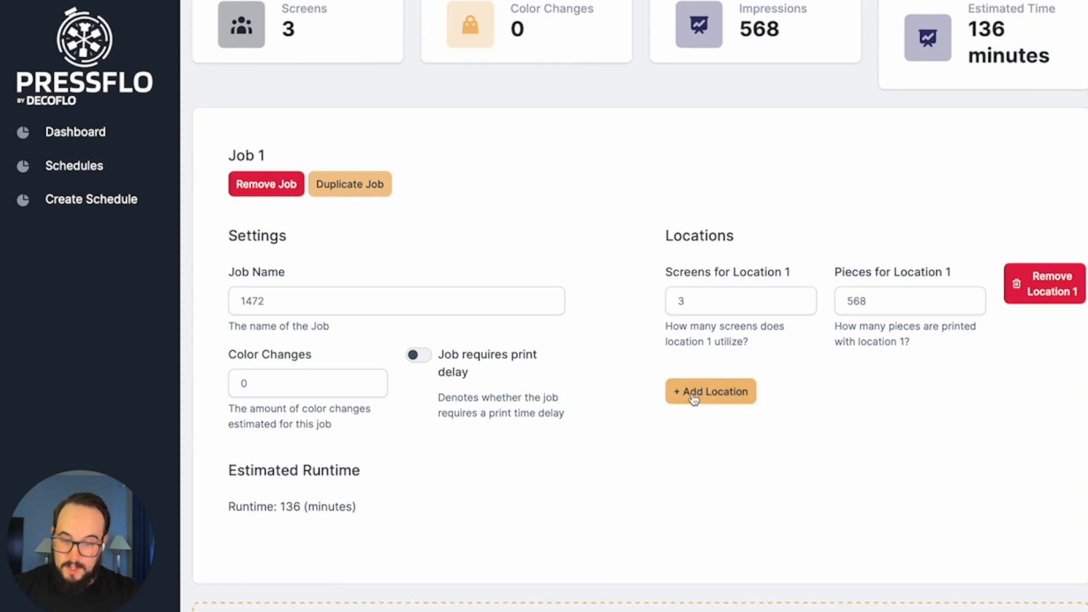
pyautogui.click(694, 400)
pyautogui.click(701, 411)
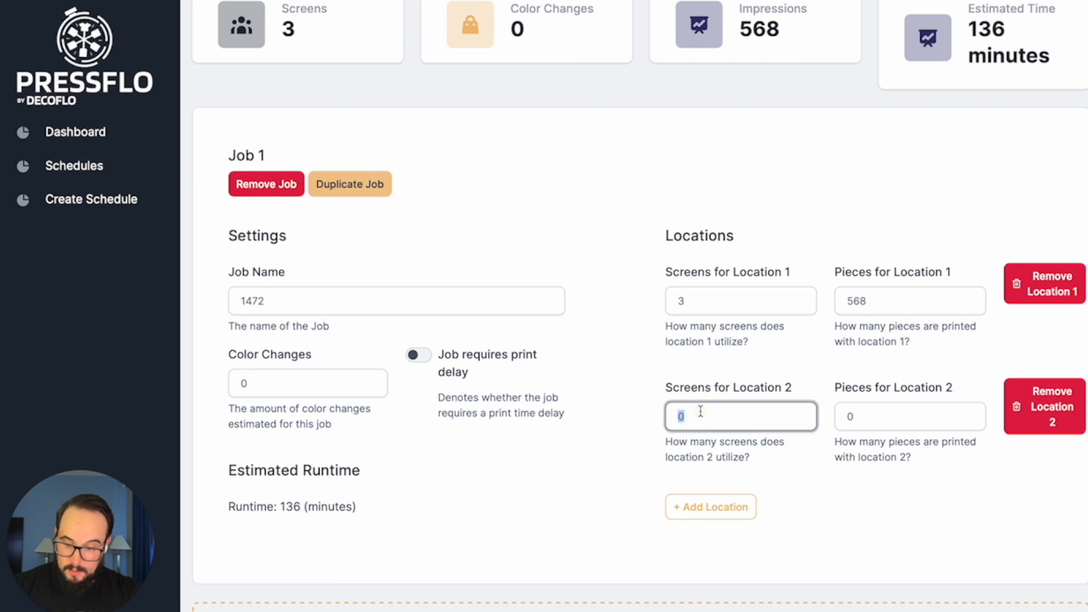
pyautogui.write('4')
pyautogui.click(859, 419)
pyautogui.write('5')
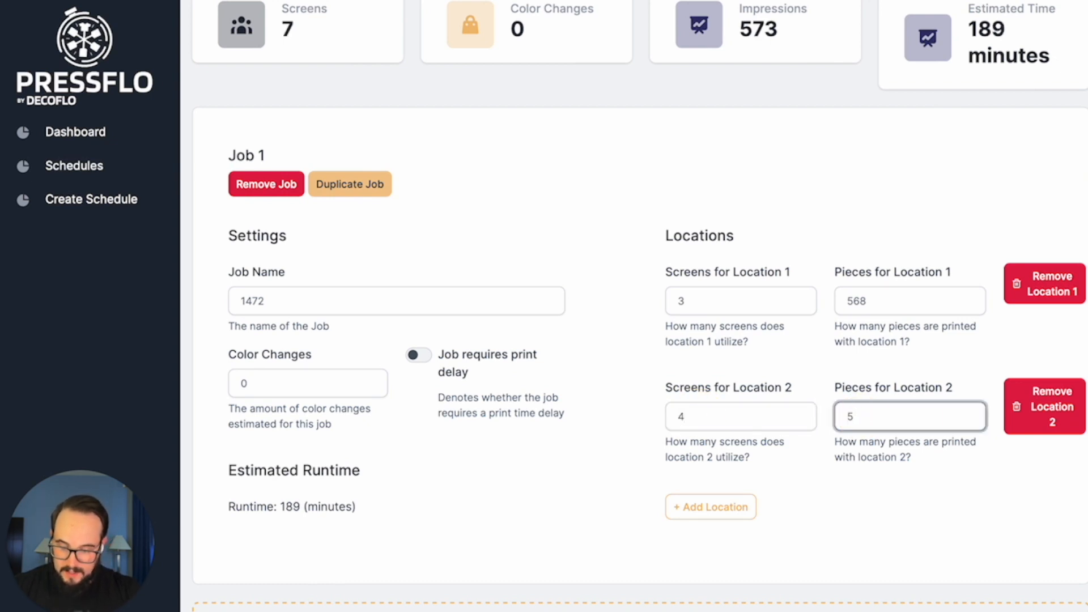
pyautogui.write('68')
pyautogui.click(876, 551)
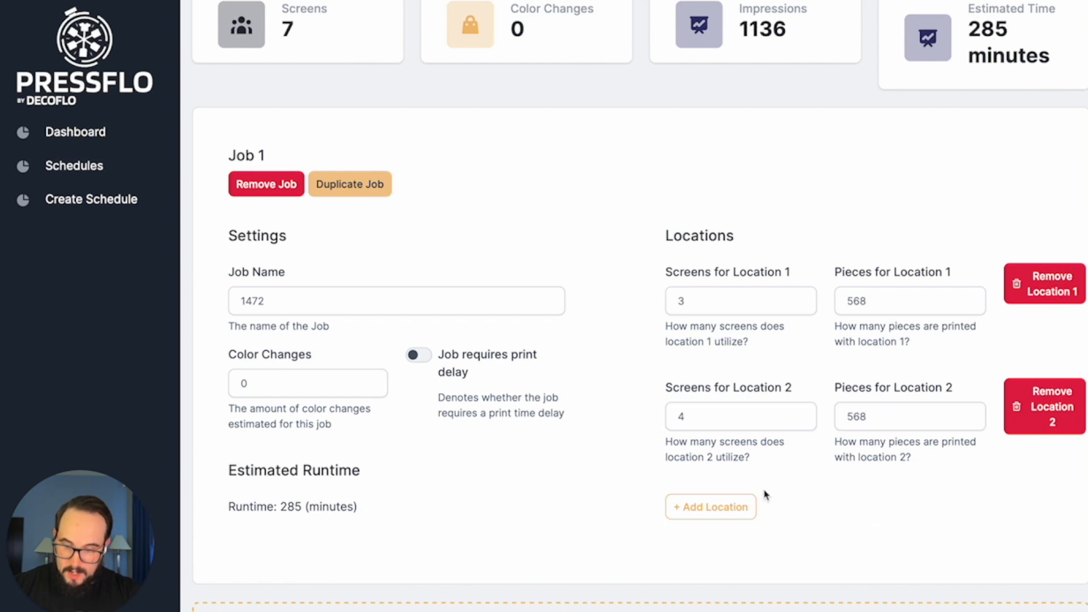
# Remove location 2 from job 1472.
pyautogui.scroll(-1, 583, 465)
pyautogui.scroll(2, 583, 464)
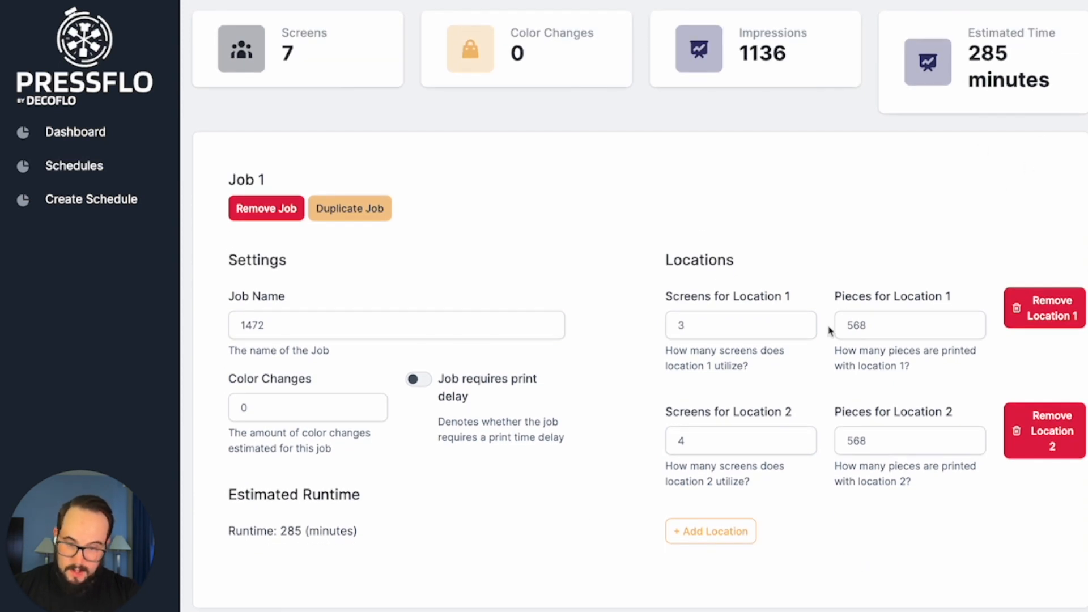
pyautogui.scroll(-1, 652, 363)
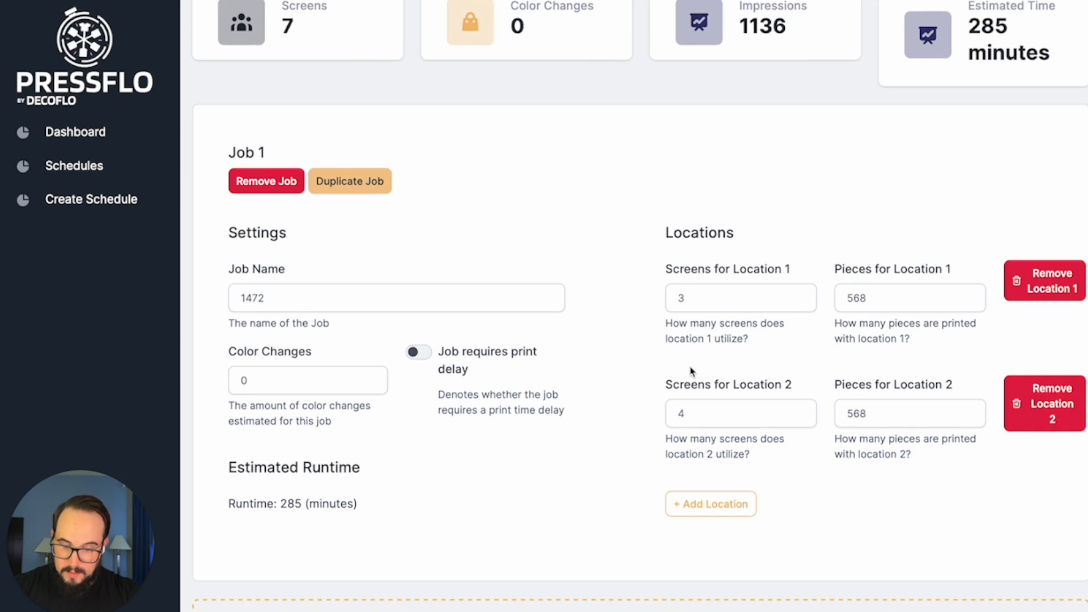
pyautogui.click(1049, 413)
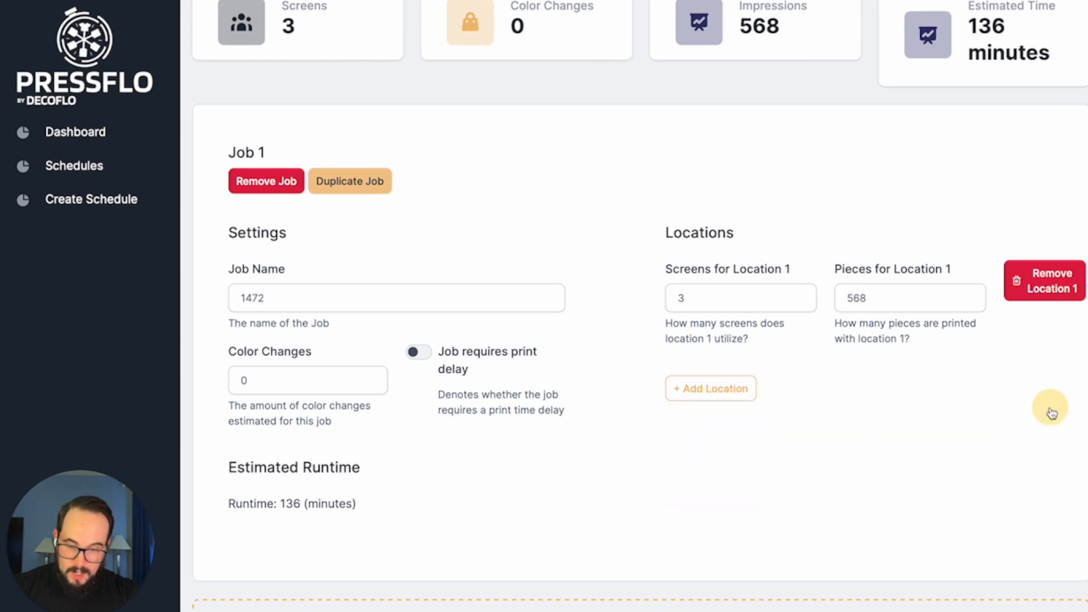
pyautogui.scroll(1, 705, 308)
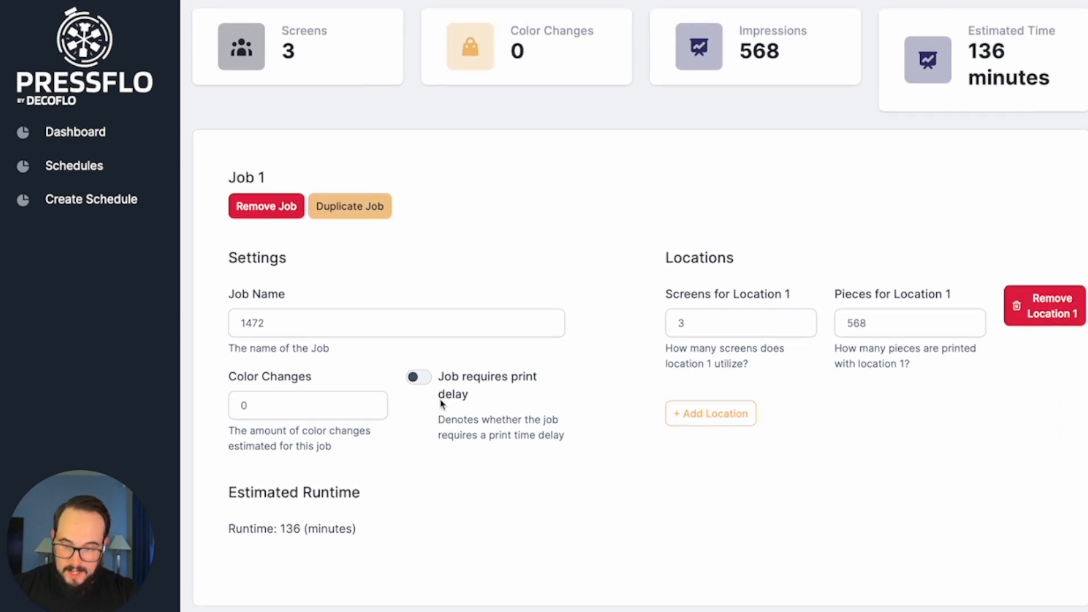
# Add a second job to the schedule and name it 1472-2, reusing the first job's copied name.
pyautogui.scroll(-3, 347, 519)
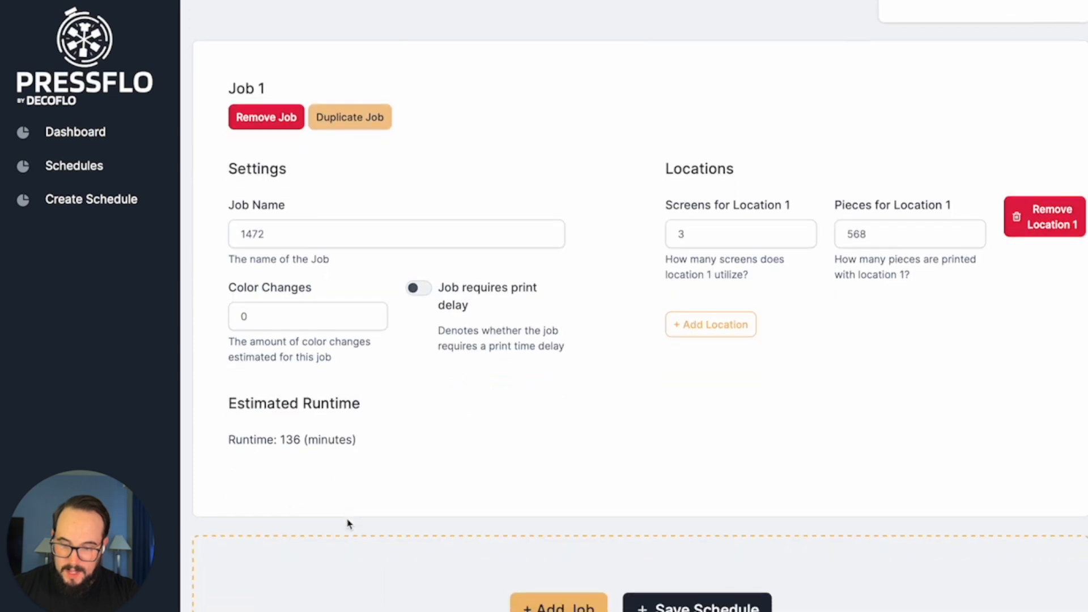
pyautogui.click(577, 560)
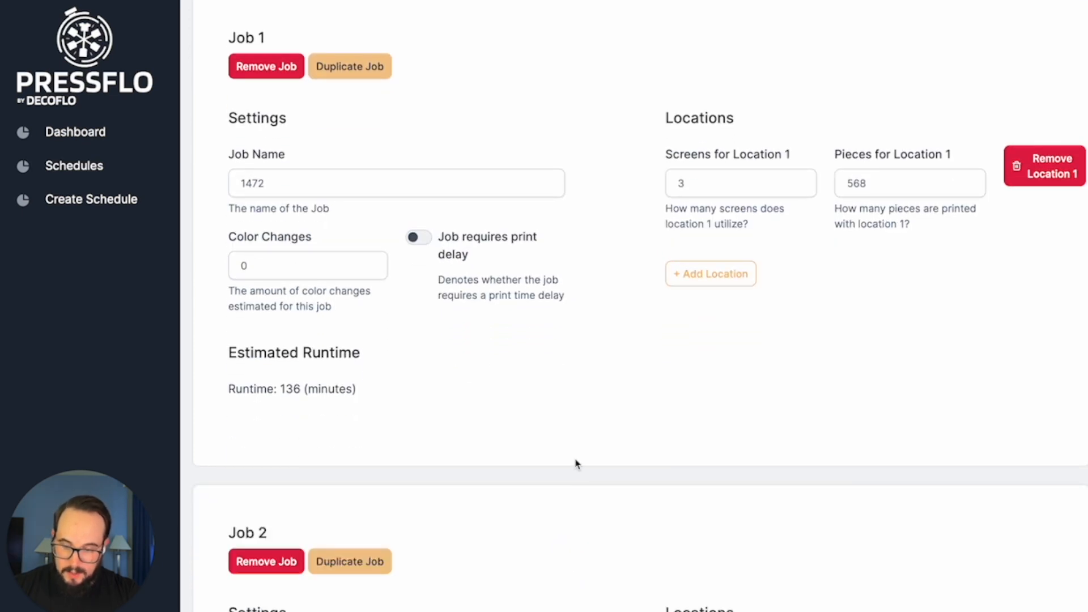
pyautogui.scroll(-2, 576, 461)
pyautogui.moveTo(284, 91); pyautogui.dragTo(179, 77)
pyautogui.hotkey('ctrl', 'c')
pyautogui.scroll(-4, 386, 363)
pyautogui.click(317, 403)
pyautogui.hotkey('ctrl', 'v')
pyautogui.write('-')
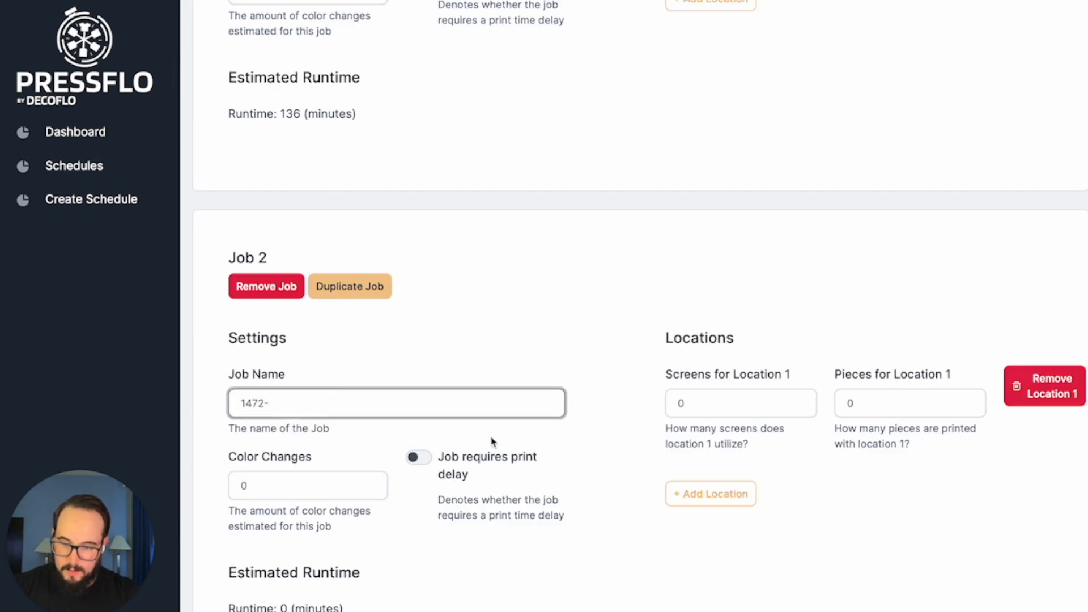
pyautogui.write('2')
# Set location 1 of job 1472-2 to 4 screens and 568 pieces.
pyautogui.click(719, 406)
pyautogui.doubleClick(718, 407)
pyautogui.write('4')
pyautogui.doubleClick(842, 404)
pyautogui.write('568')
pyautogui.click(896, 492)
pyautogui.scroll(-1, 890, 492)
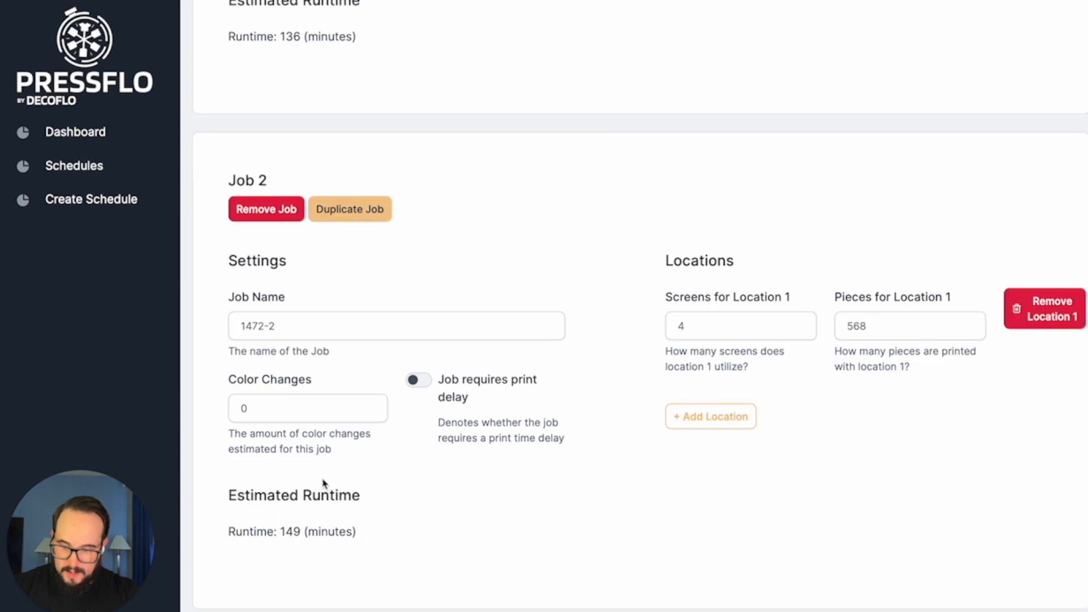
# Set job 1472-2 to 2 color changes and mark it as requiring a print delay.
pyautogui.scroll(4, 326, 484)
pyautogui.scroll(-3, 530, 431)
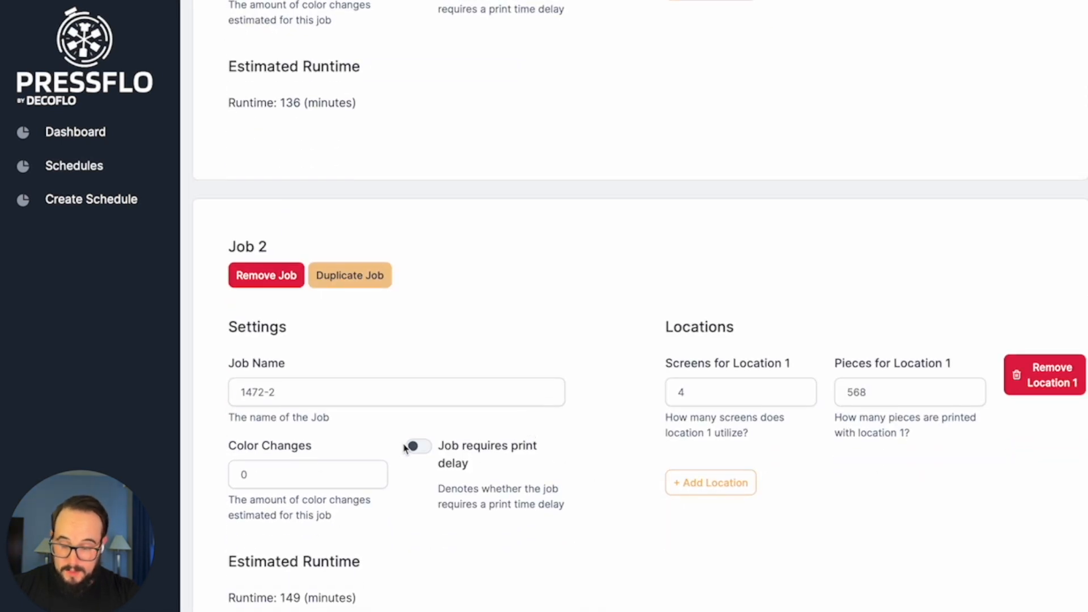
pyautogui.doubleClick(221, 477)
pyautogui.write('2')
pyautogui.click(694, 560)
pyautogui.scroll(-1, 694, 560)
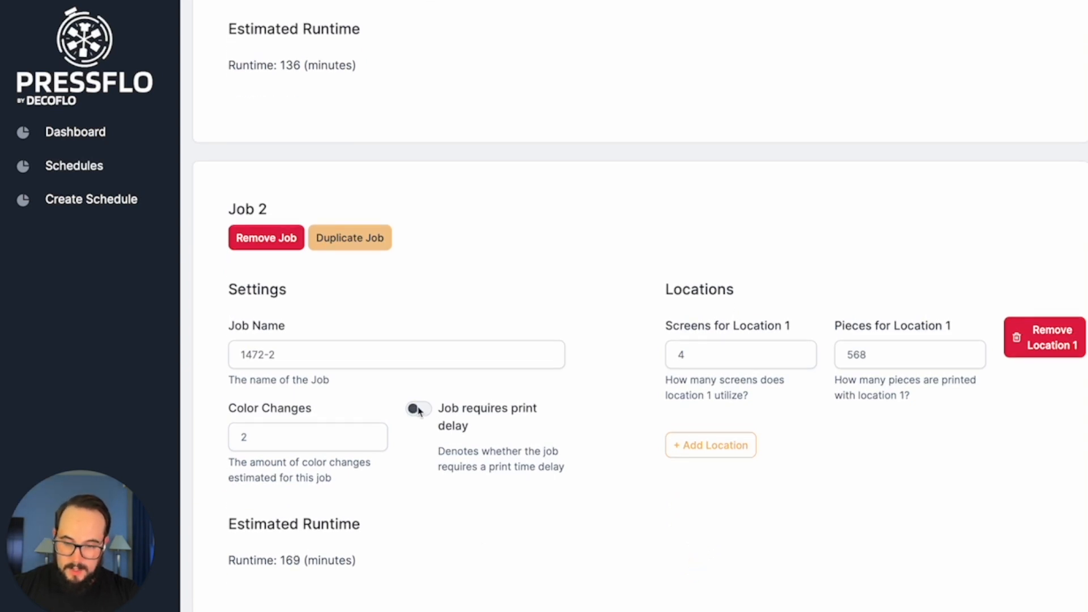
pyautogui.click(420, 410)
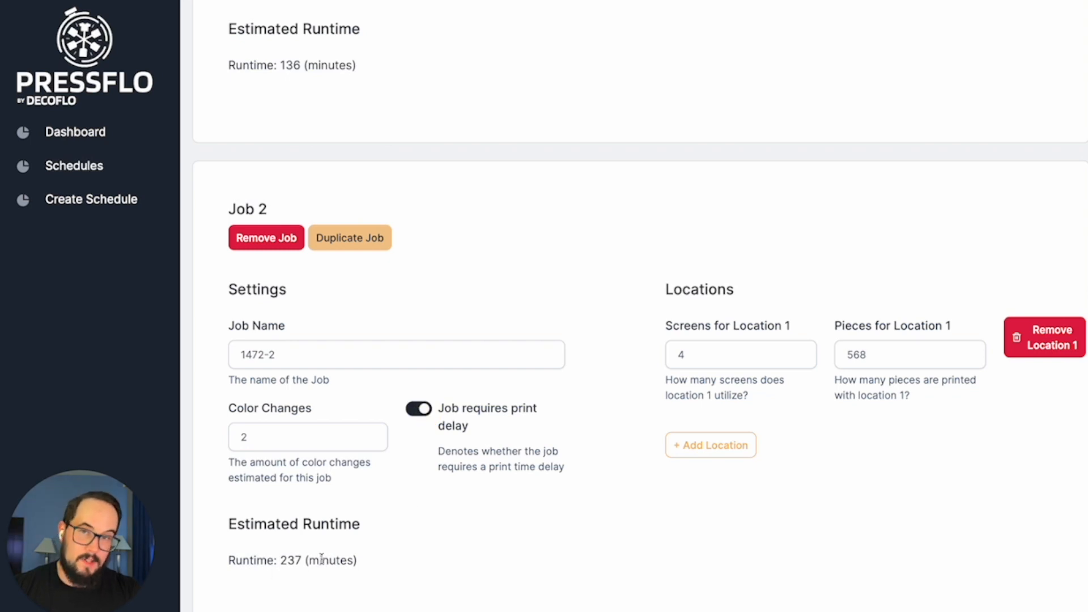
pyautogui.scroll(-1, 427, 451)
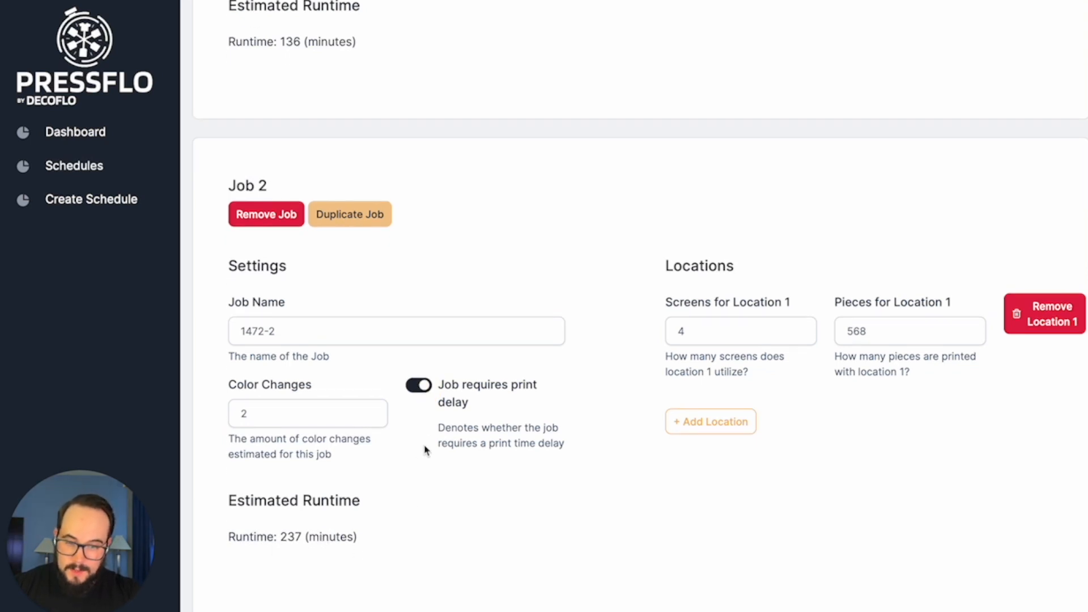
# Review the schedule's summary totals and both jobs, and save the schedule.
pyautogui.scroll(-3, 359, 434)
pyautogui.scroll(-2, 481, 476)
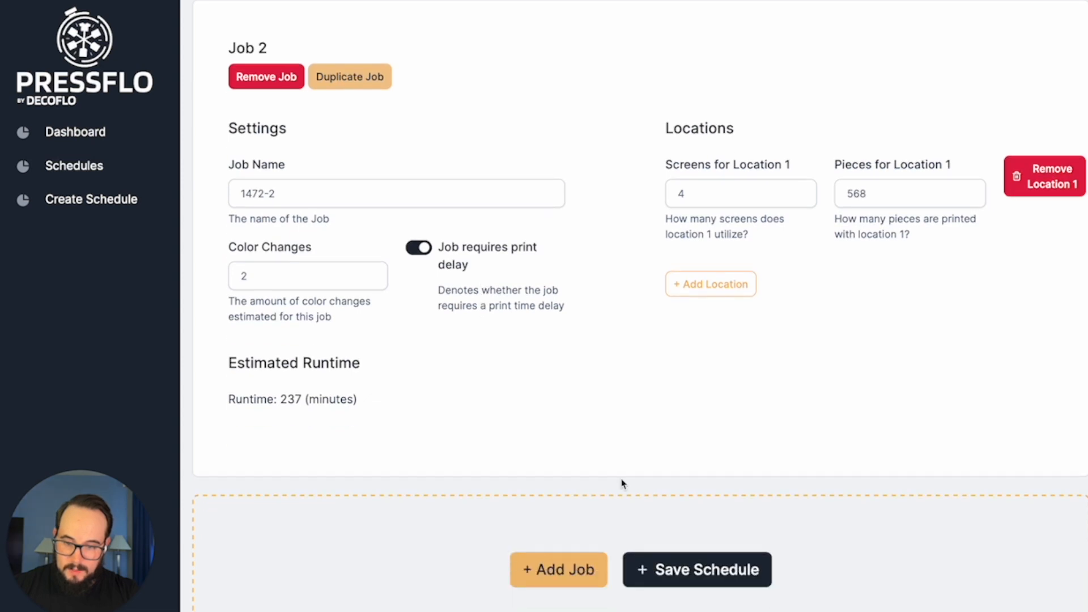
pyautogui.scroll(15, 601, 469)
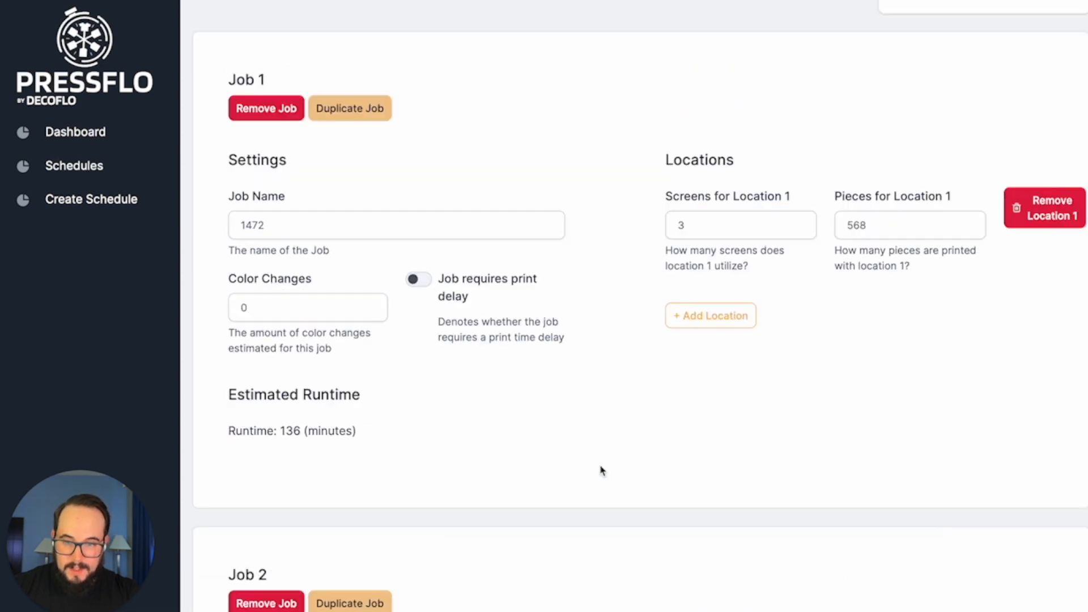
pyautogui.scroll(1, 615, 491)
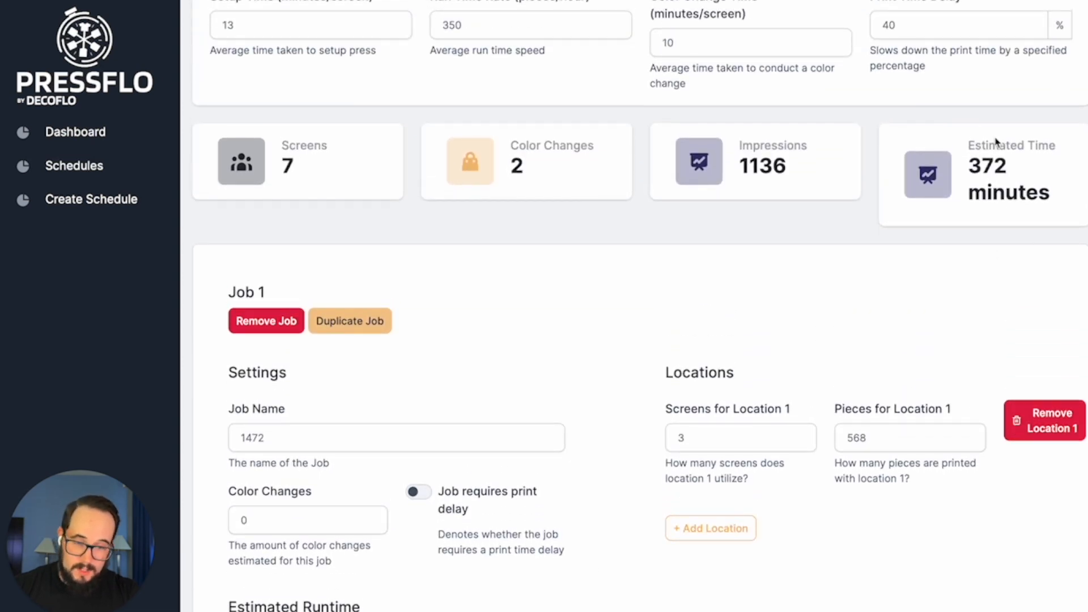
pyautogui.scroll(1, 964, 284)
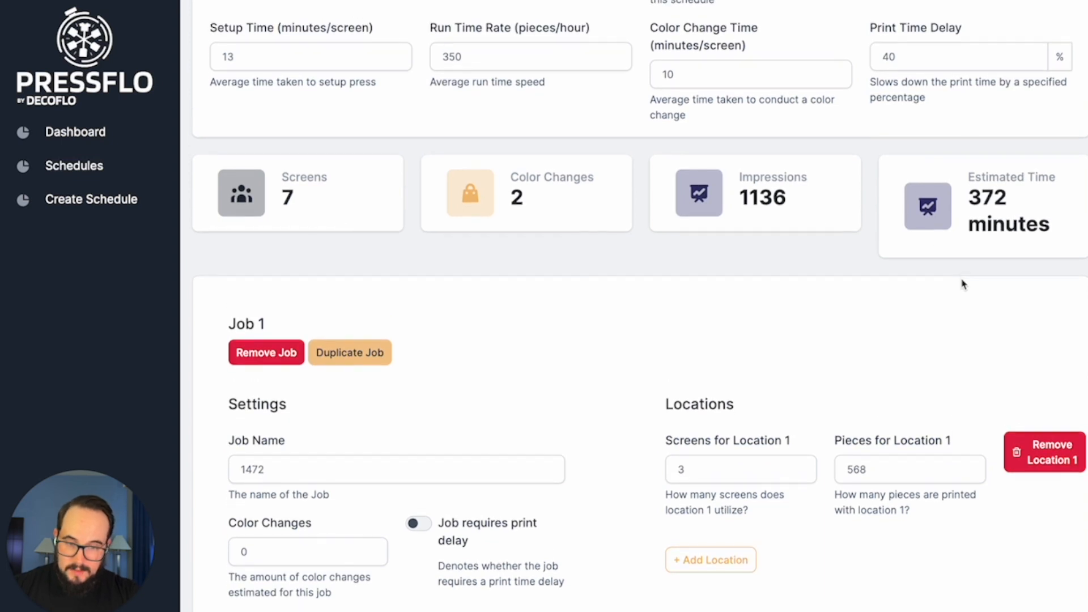
pyautogui.scroll(-5, 964, 284)
pyautogui.scroll(-10, 965, 284)
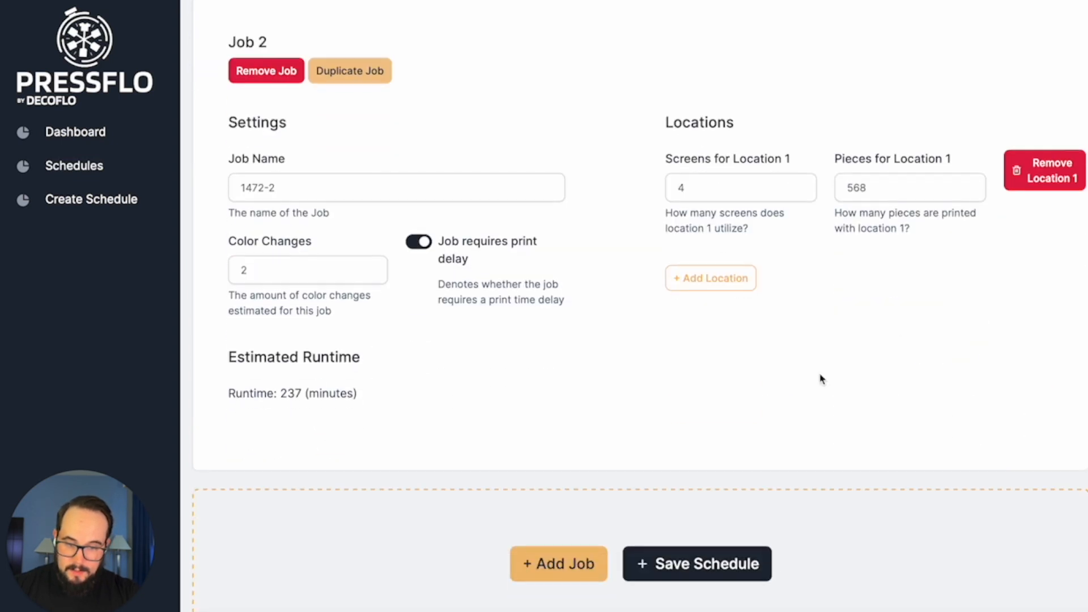
pyautogui.click(698, 564)
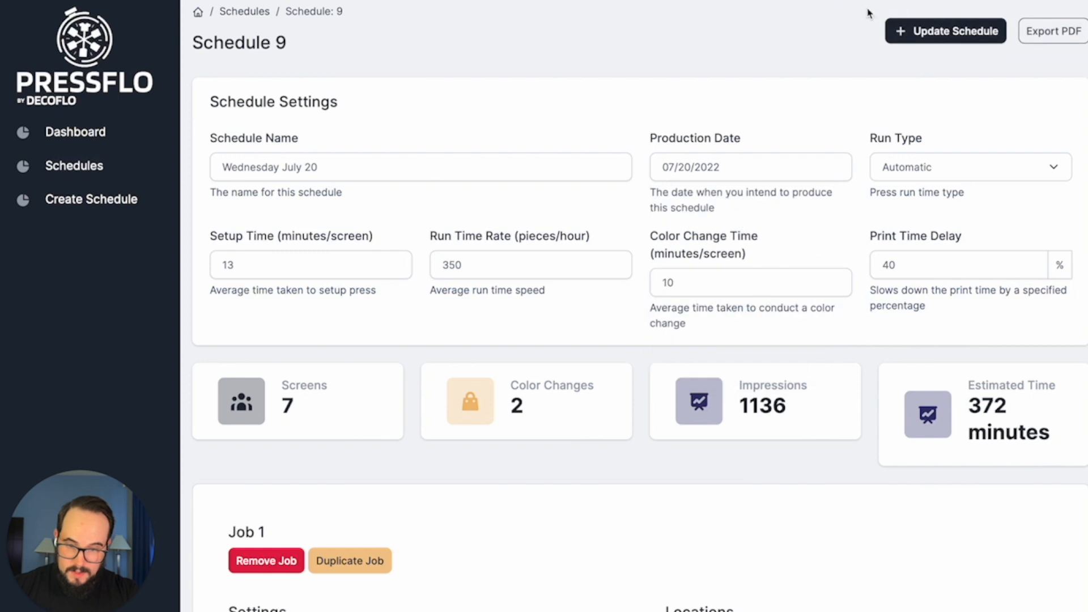
# Export the Wednesday July 20 schedule as a PDF, view the downloaded file and return to the schedule page.
pyautogui.click(1062, 32)
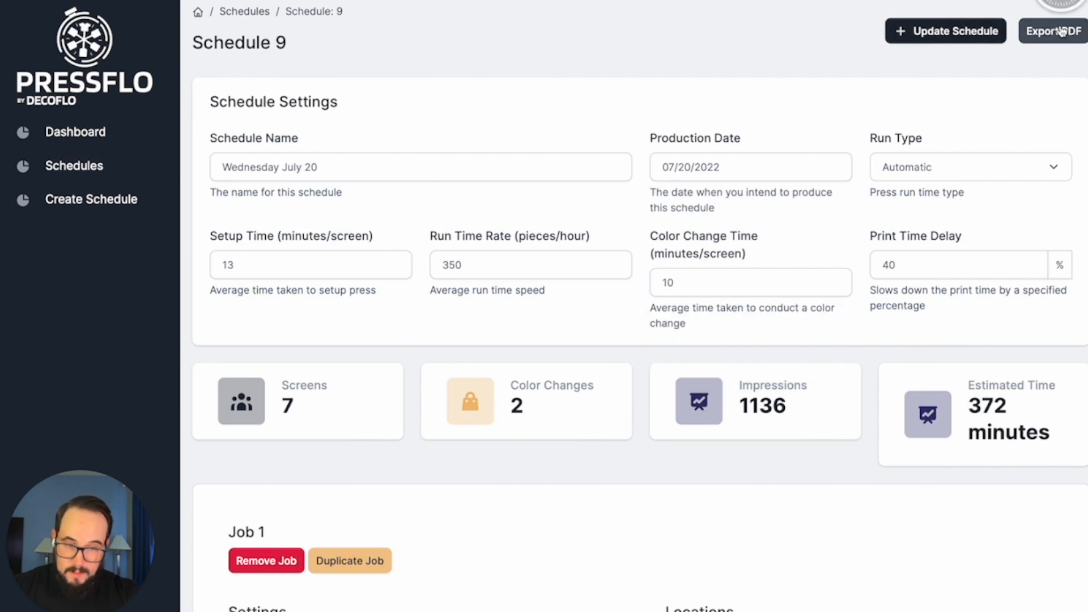
pyautogui.click(760, 0)
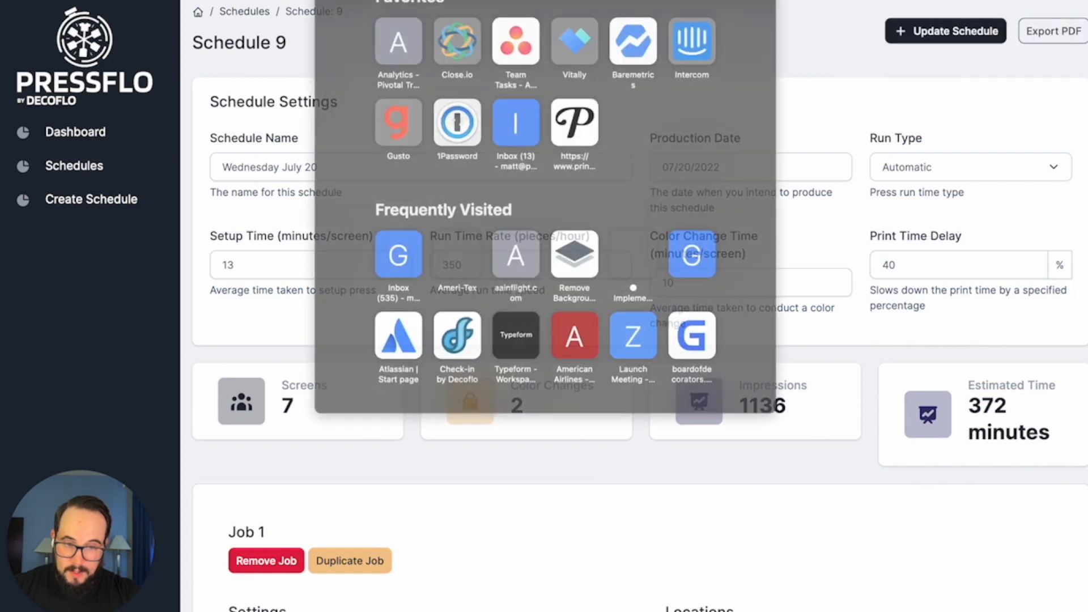
pyautogui.click(851, 67)
pyautogui.click(970, 0)
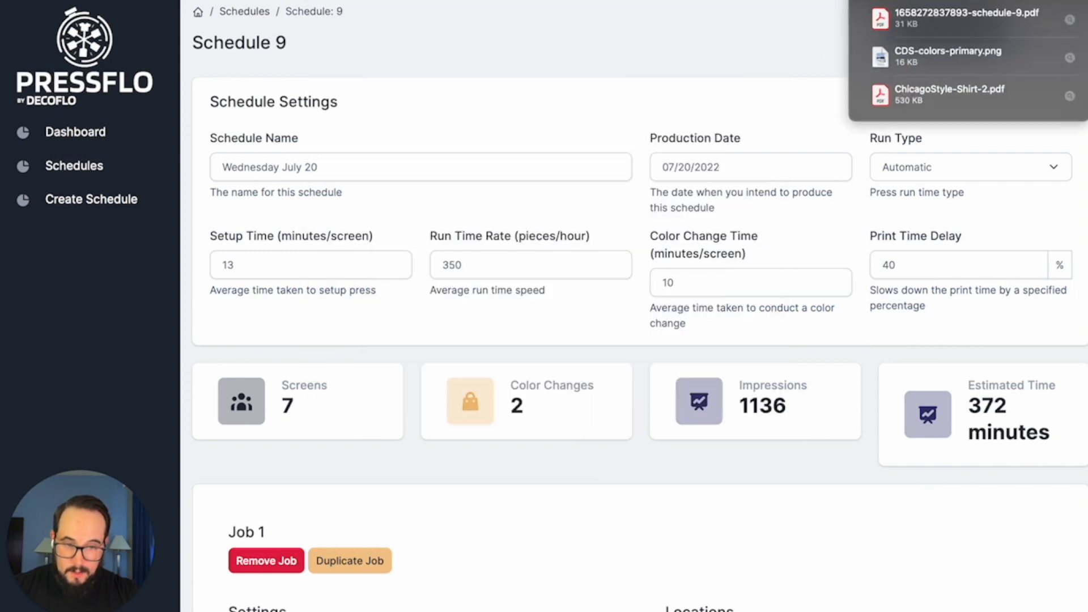
pyautogui.doubleClick(946, 17)
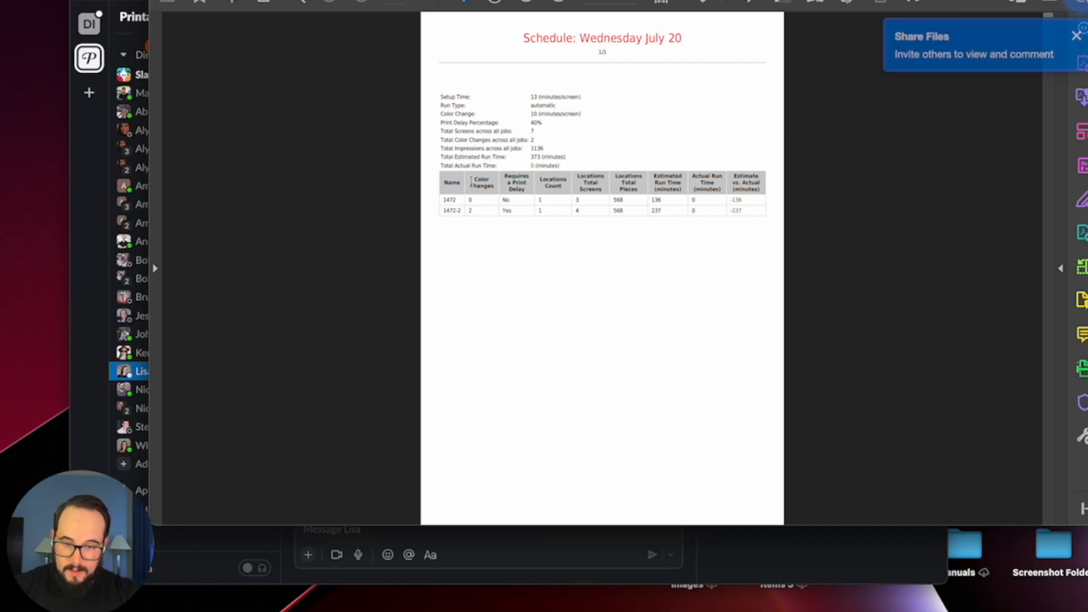
pyautogui.hotkey('ctrl', 'Right')
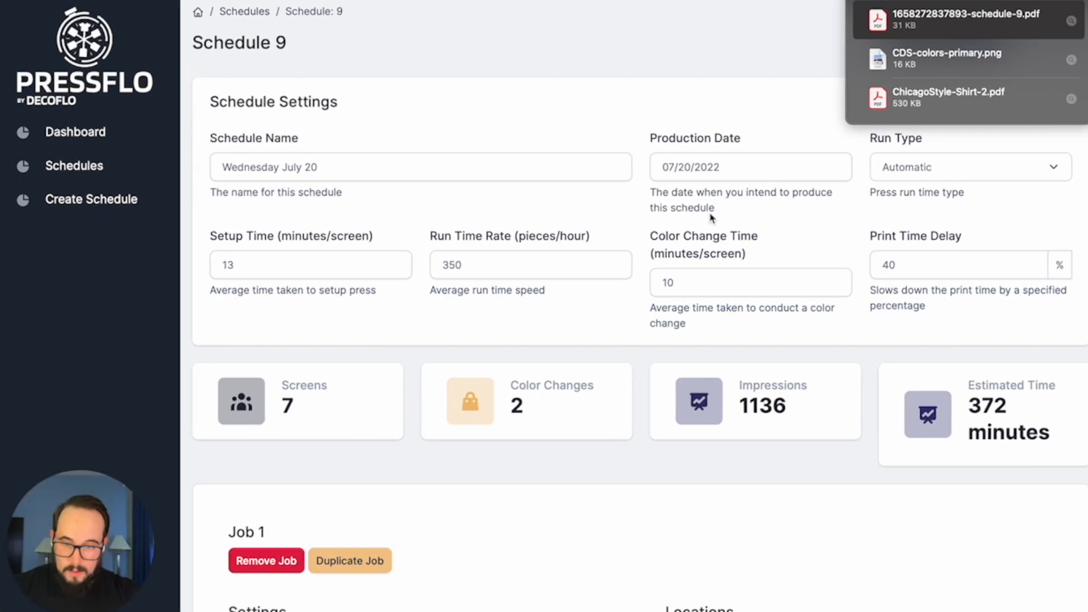
pyautogui.click(695, 58)
# View the list of all schedules and the upcoming schedules on the dashboard.
pyautogui.scroll(-2, 678, 253)
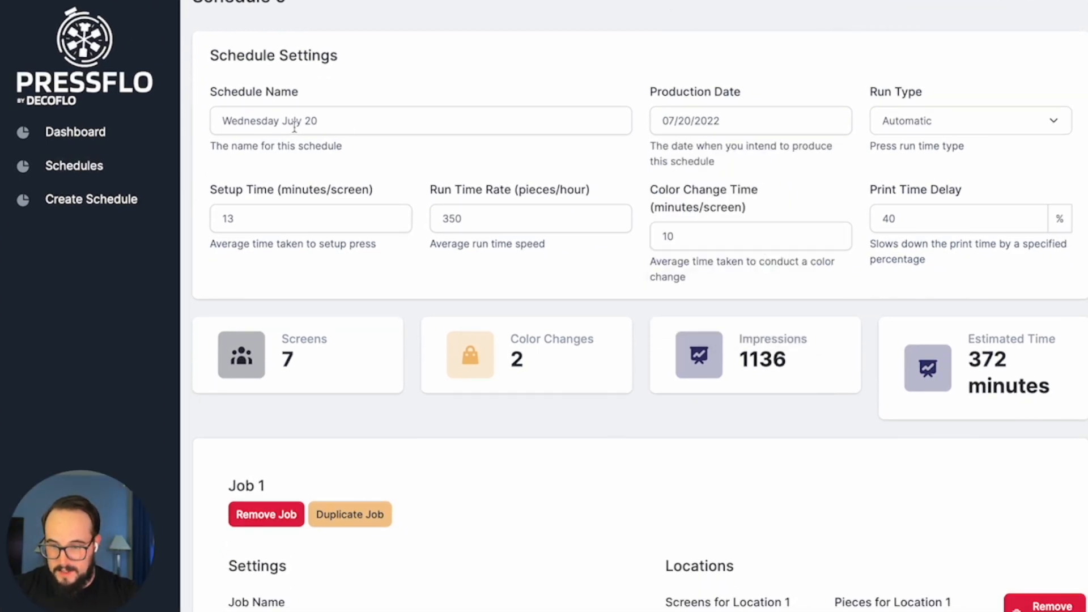
pyautogui.click(79, 164)
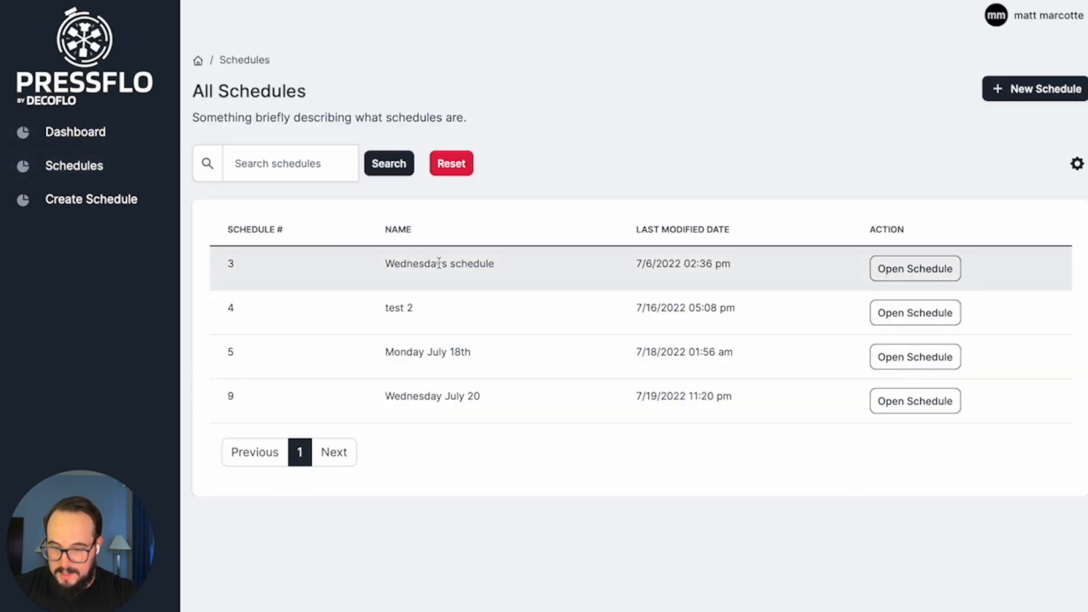
pyautogui.click(107, 141)
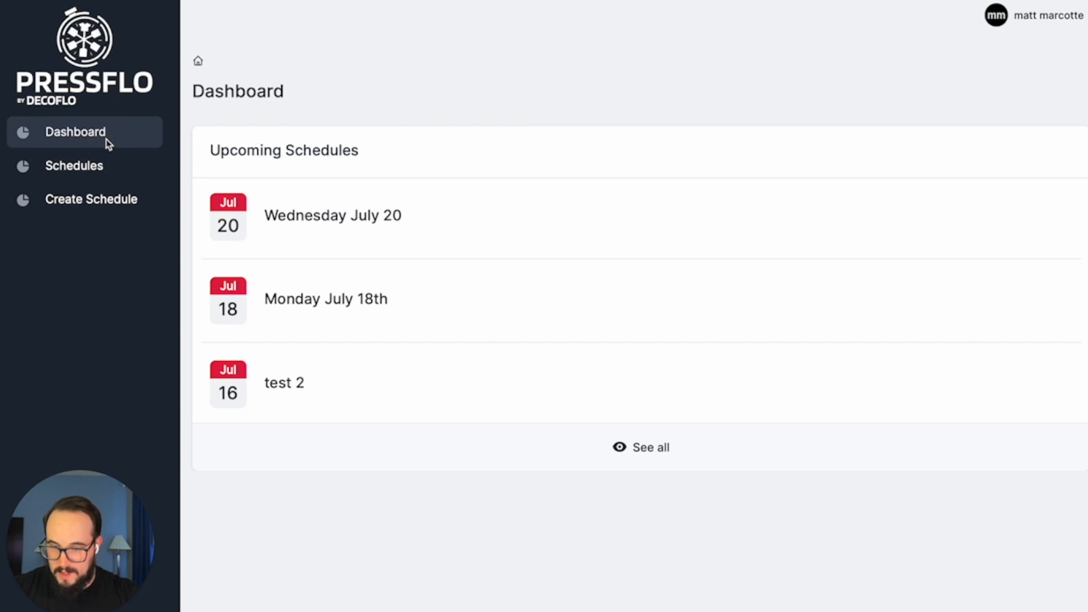
# Open the Wednesday July 20 schedule from the list of all schedules and review its settings and first job.
pyautogui.click(105, 177)
pyautogui.click(295, 166)
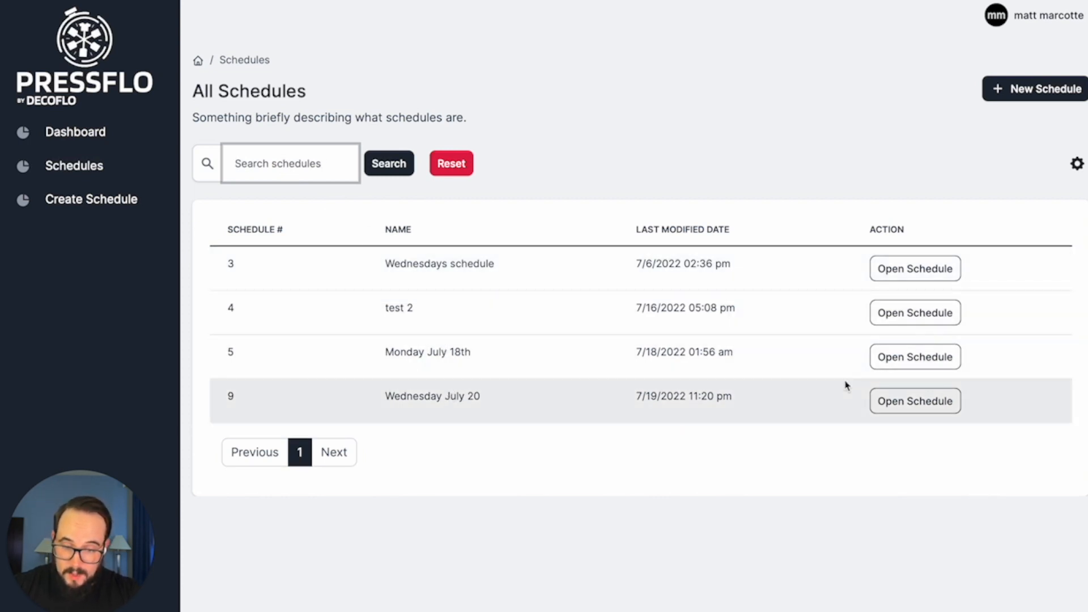
pyautogui.click(881, 399)
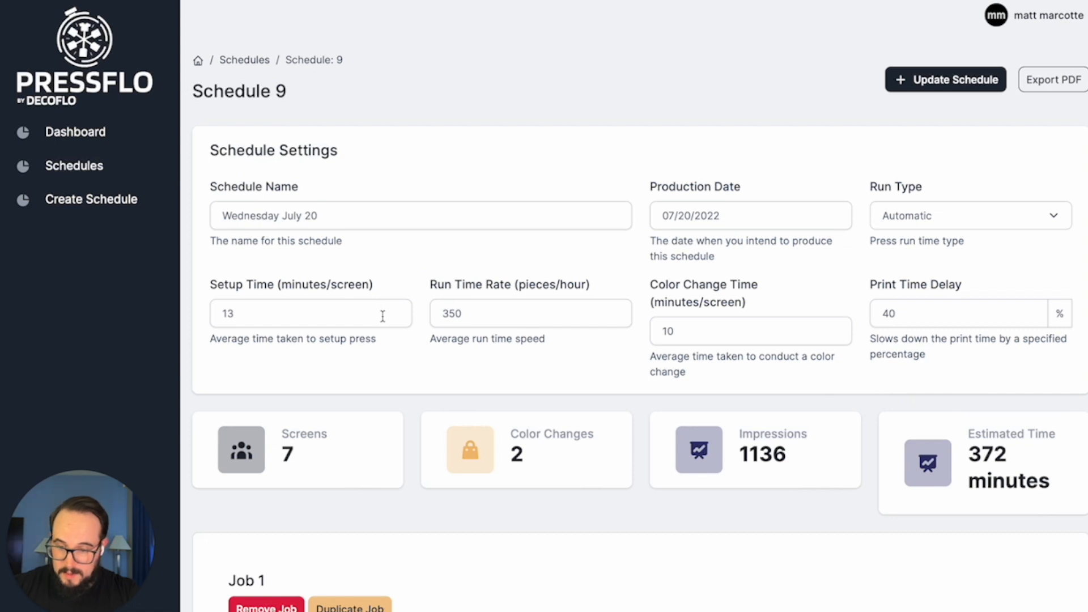
pyautogui.scroll(-5, 383, 311)
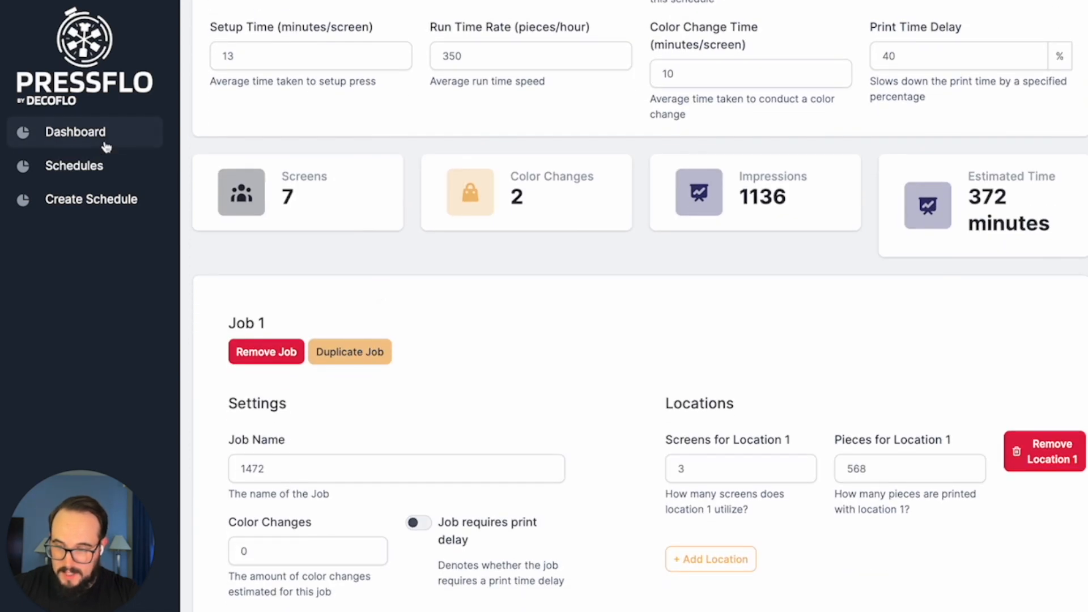
# Search all schedules for job 1472 and open the matching Wednesday July 20 schedule.
pyautogui.click(92, 165)
pyautogui.click(292, 162)
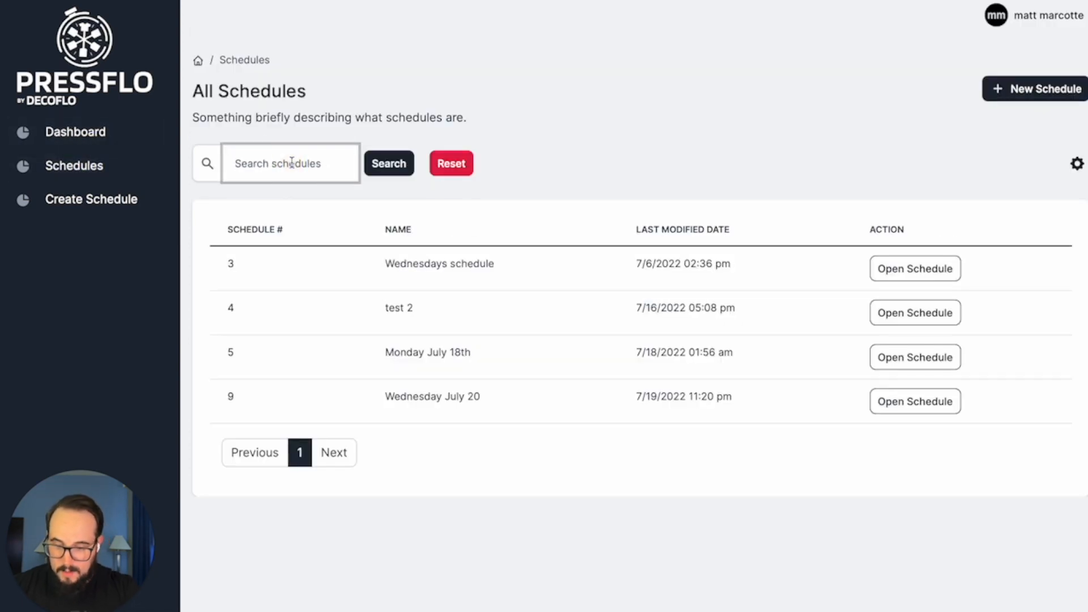
pyautogui.write('1472')
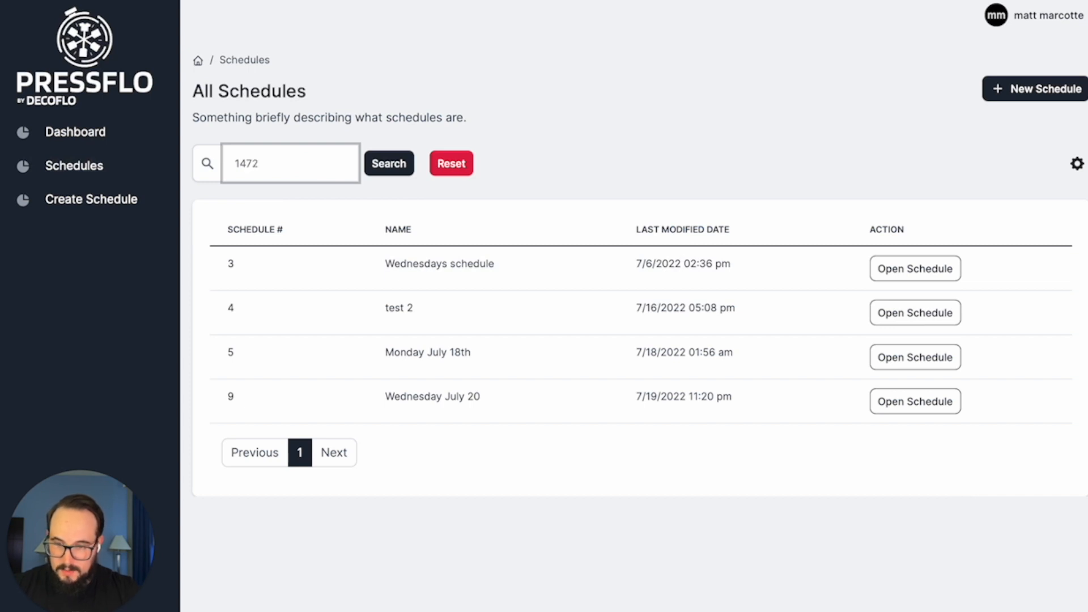
pyautogui.click(396, 167)
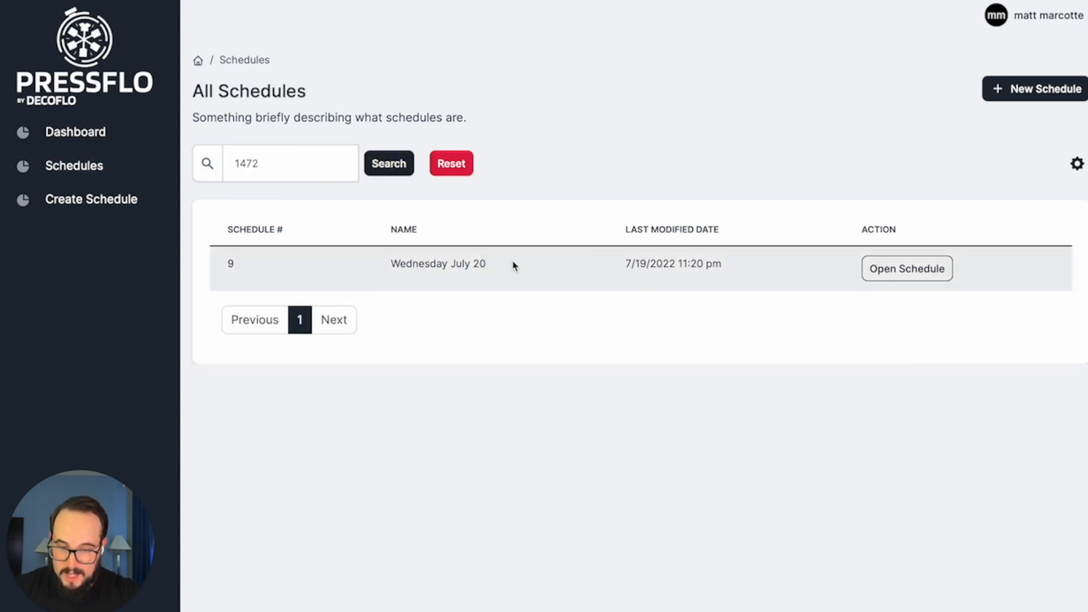
pyautogui.click(908, 273)
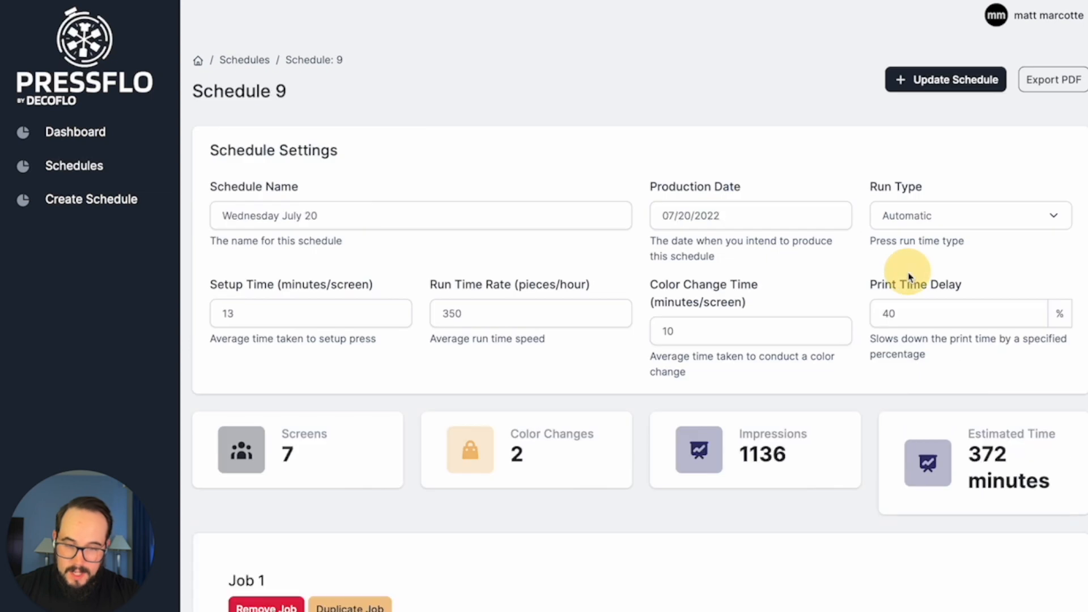
# Start a work session for job 1472 in the Wednesday July 20 schedule.
pyautogui.scroll(-6, 538, 355)
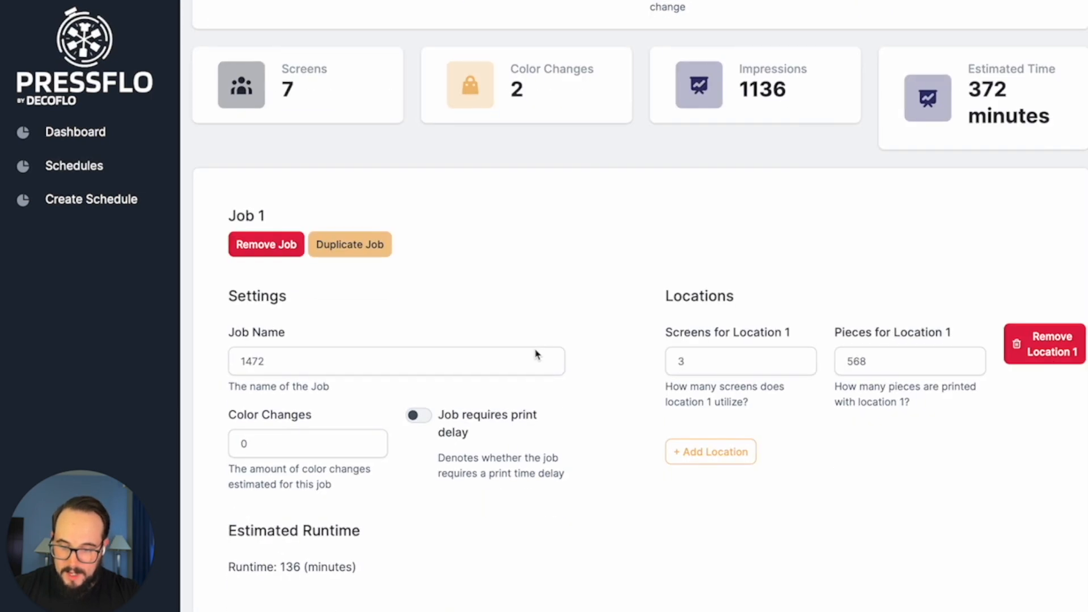
pyautogui.scroll(-2, 537, 354)
pyautogui.scroll(-3, 538, 354)
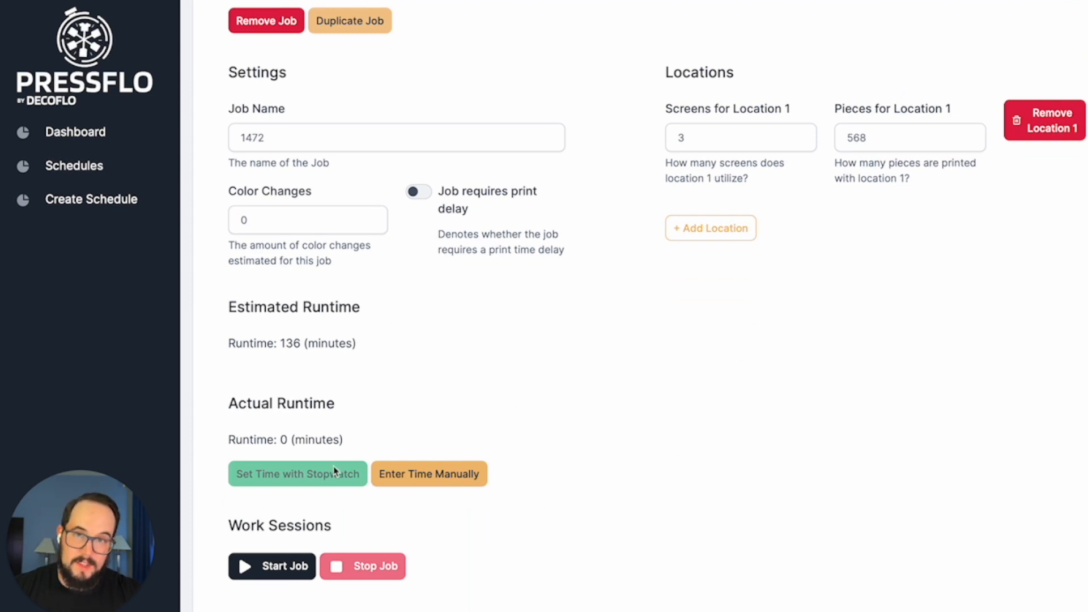
pyautogui.scroll(-1, 469, 478)
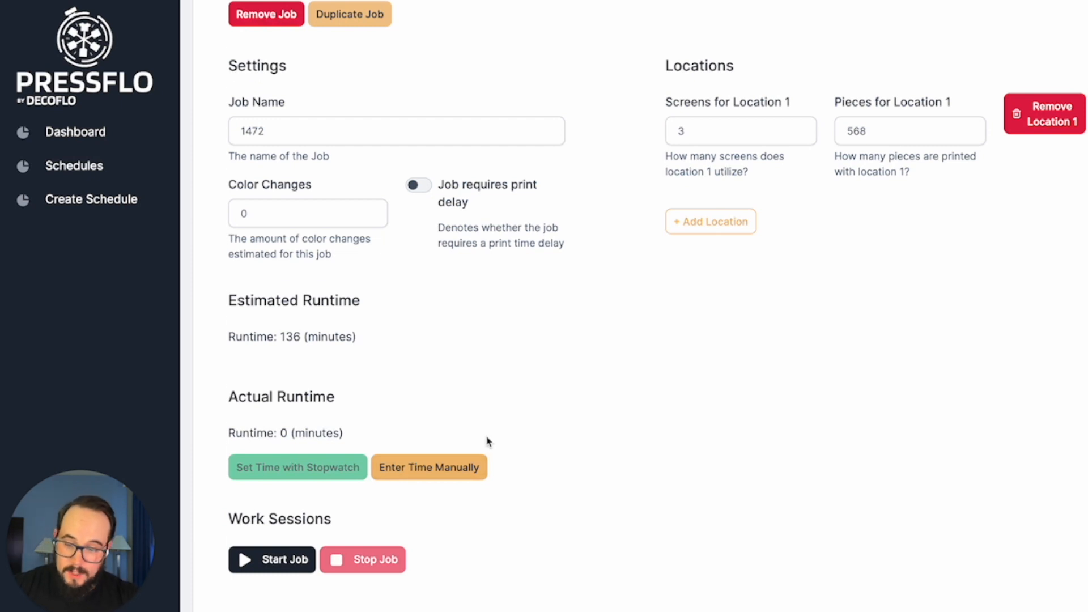
pyautogui.scroll(-1, 488, 441)
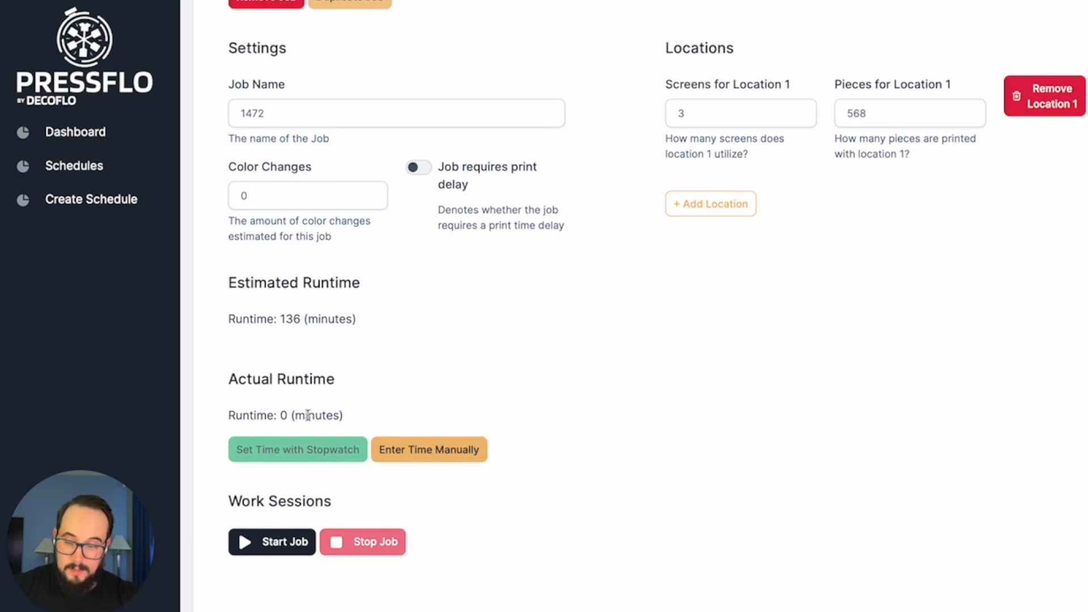
pyautogui.click(268, 553)
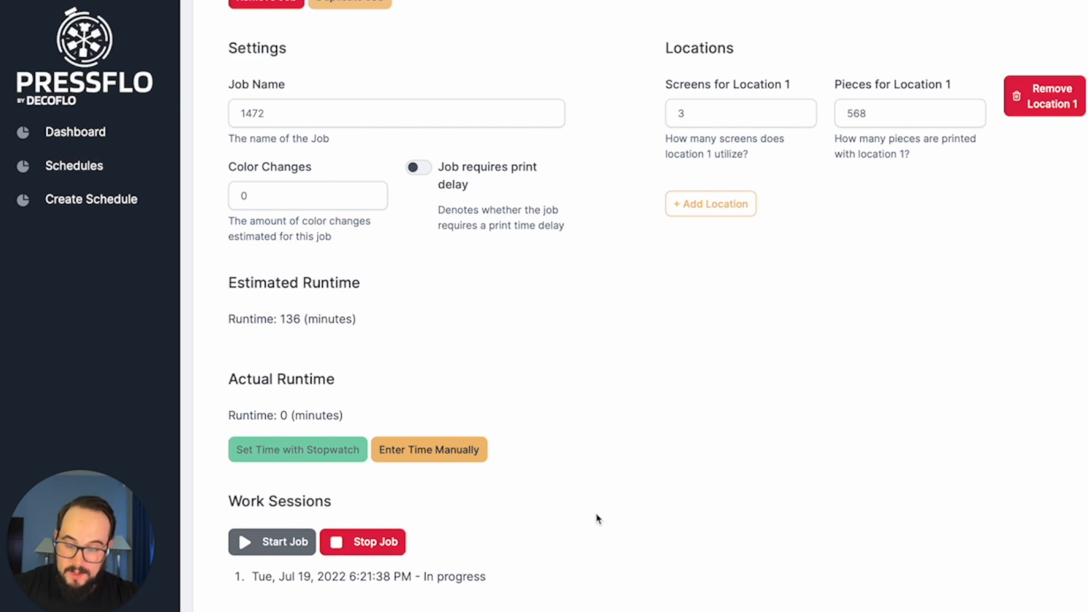
# Stop the running work session of job 1472 and compare its actual runtime with the estimate.
pyautogui.scroll(-1, 596, 518)
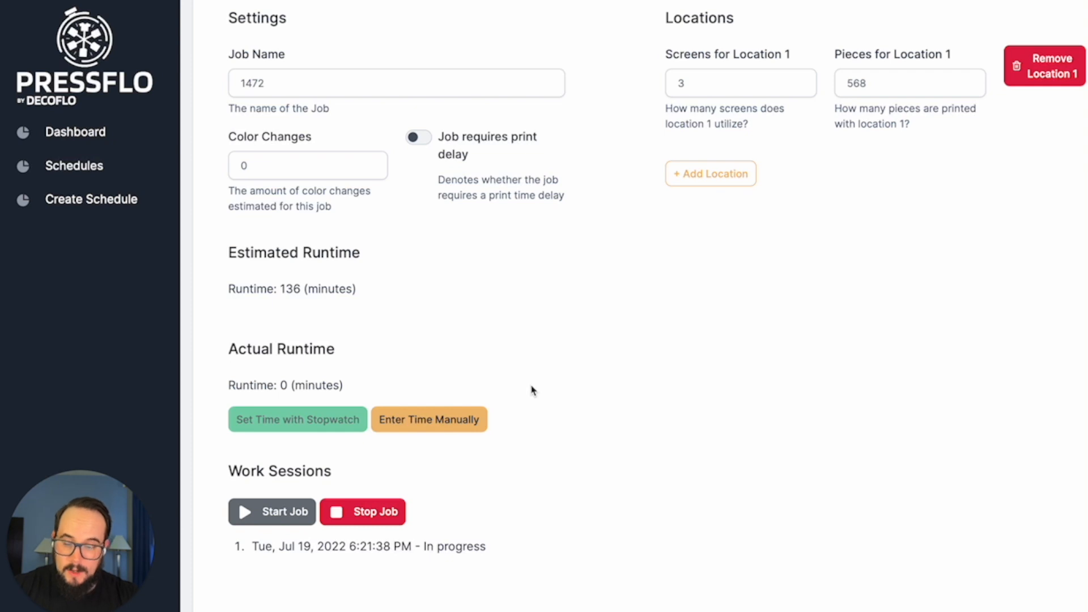
pyautogui.scroll(-1, 533, 390)
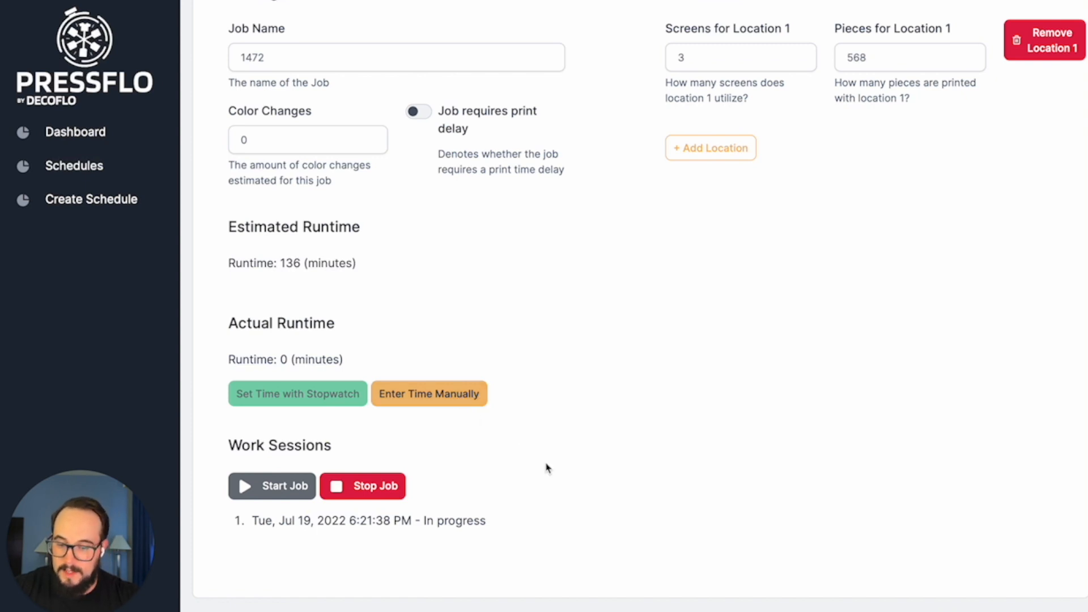
pyautogui.click(359, 489)
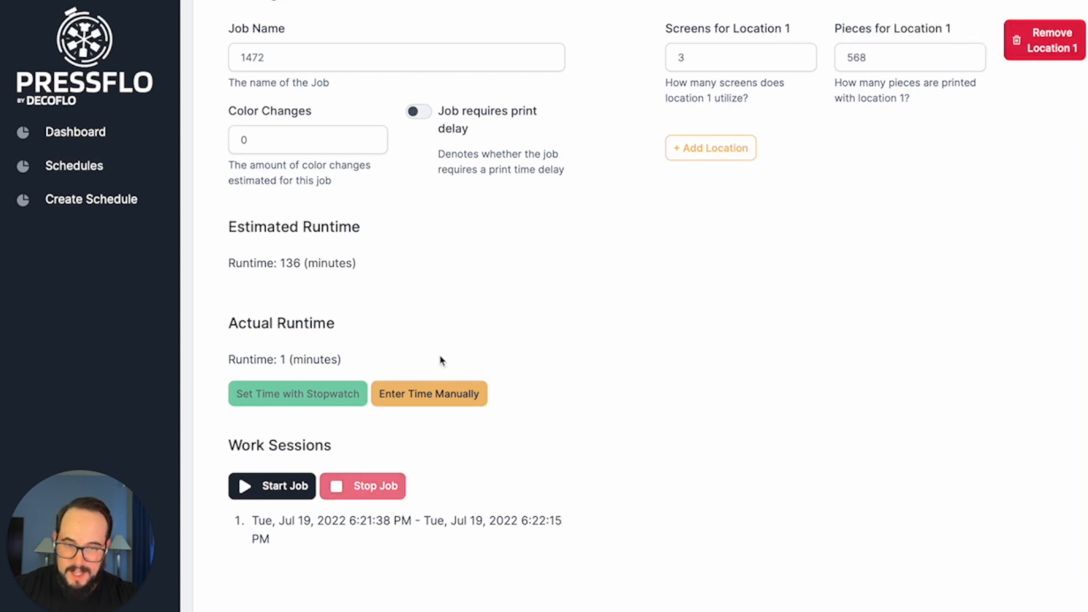
pyautogui.scroll(1, 440, 359)
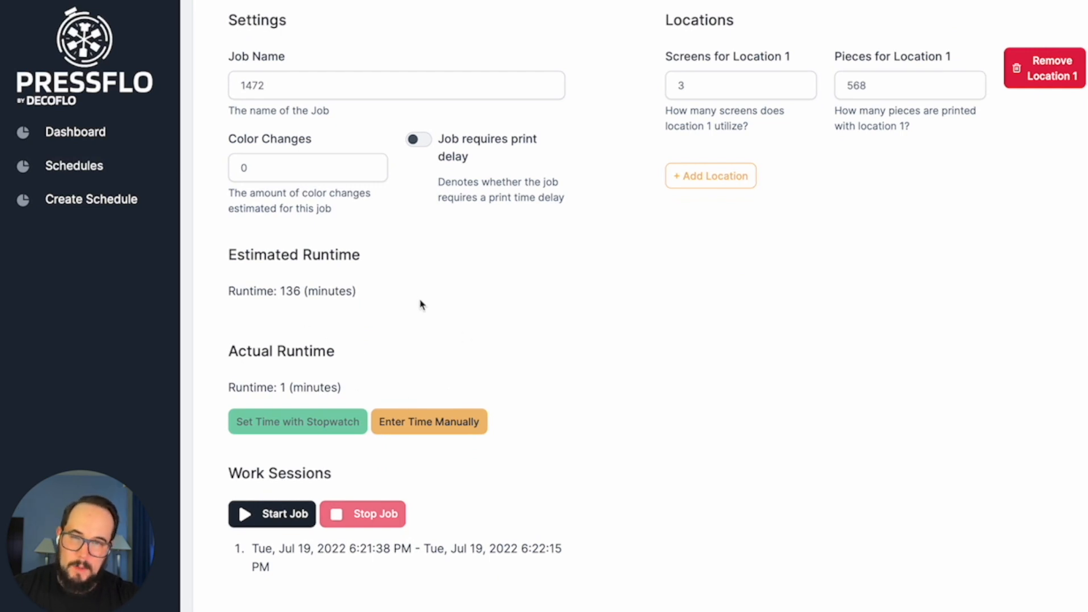
pyautogui.scroll(2, 422, 303)
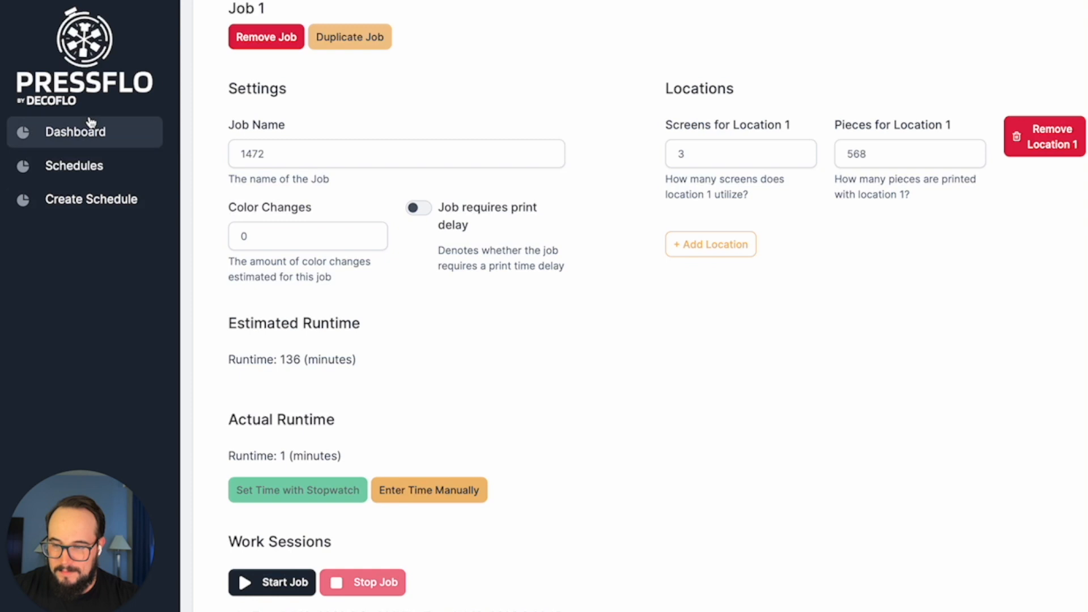
# View the upcoming schedules on the dashboard and the list of all schedules.
pyautogui.click(82, 138)
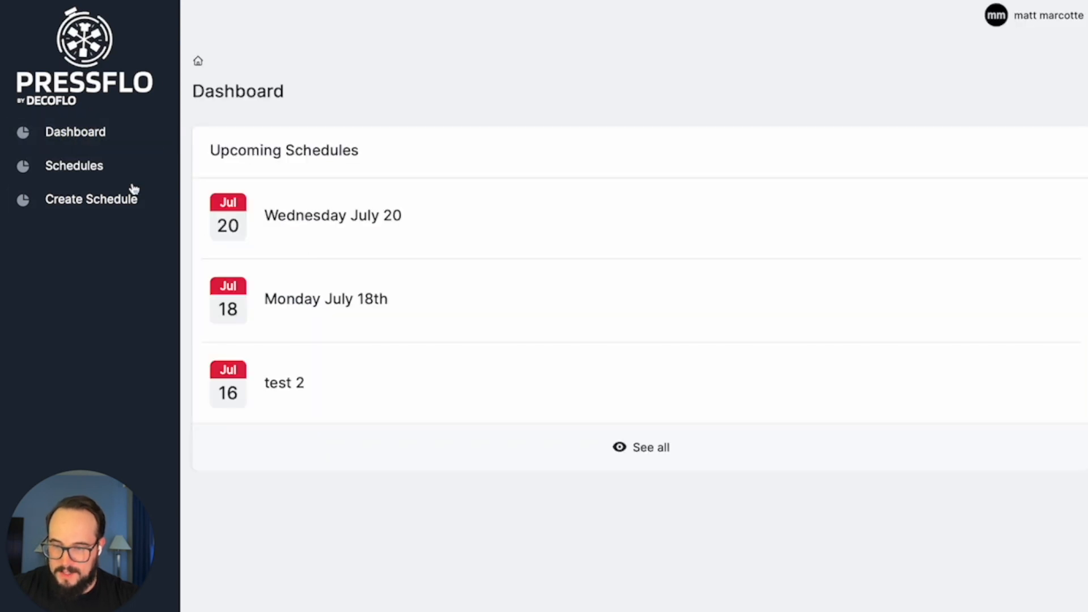
pyautogui.click(107, 163)
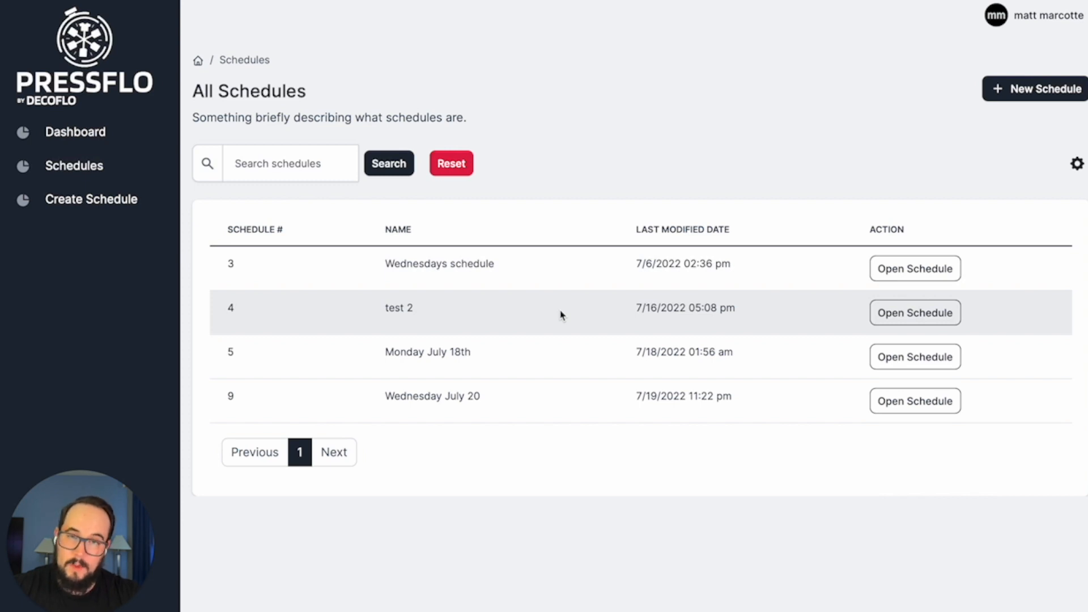
# Start a new schedule and add a job with 4 screens and 380 pieces for Location 1.
pyautogui.click(122, 199)
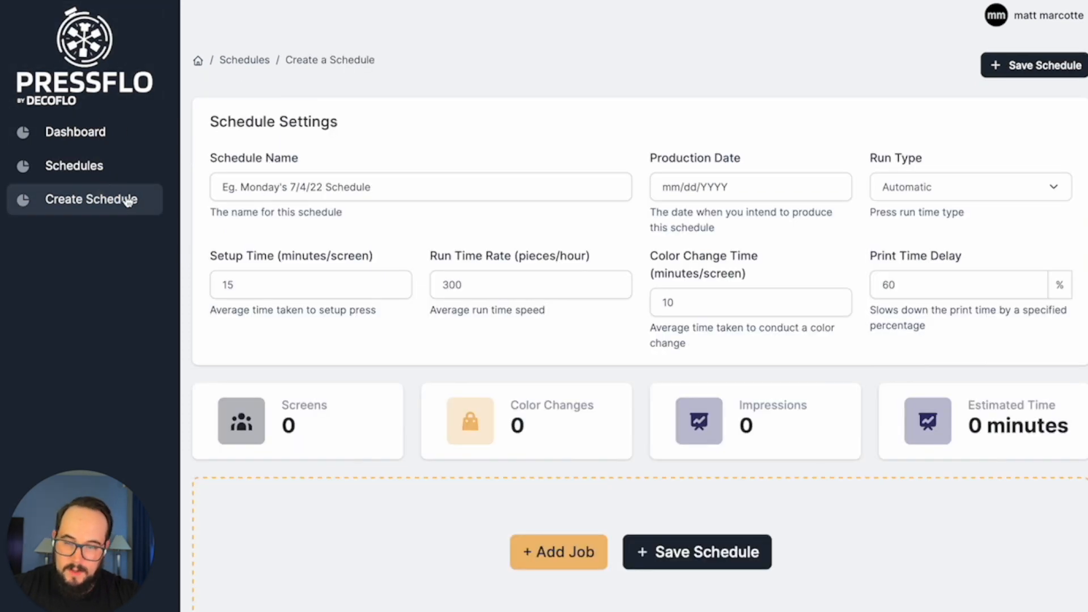
pyautogui.click(564, 528)
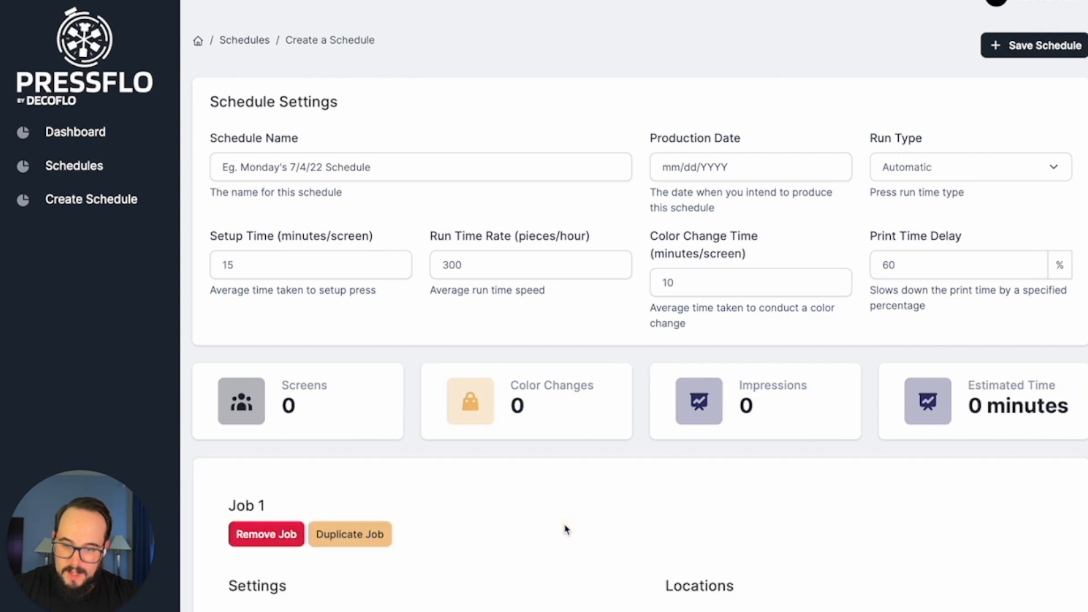
pyautogui.scroll(-3, 568, 465)
pyautogui.scroll(-2, 569, 465)
pyautogui.doubleClick(709, 312)
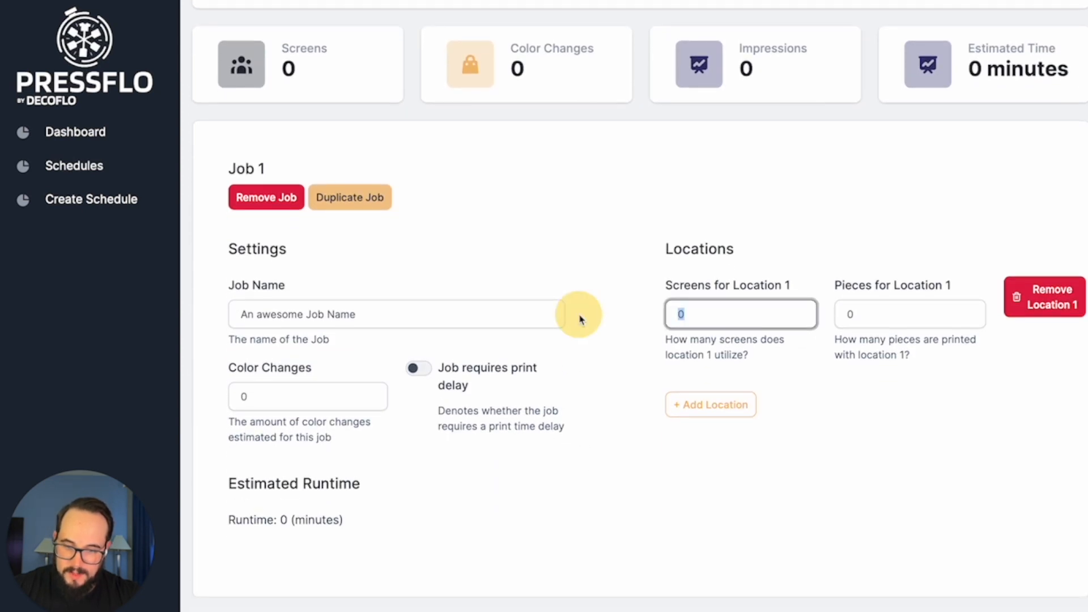
pyautogui.write('4')
pyautogui.doubleClick(873, 341)
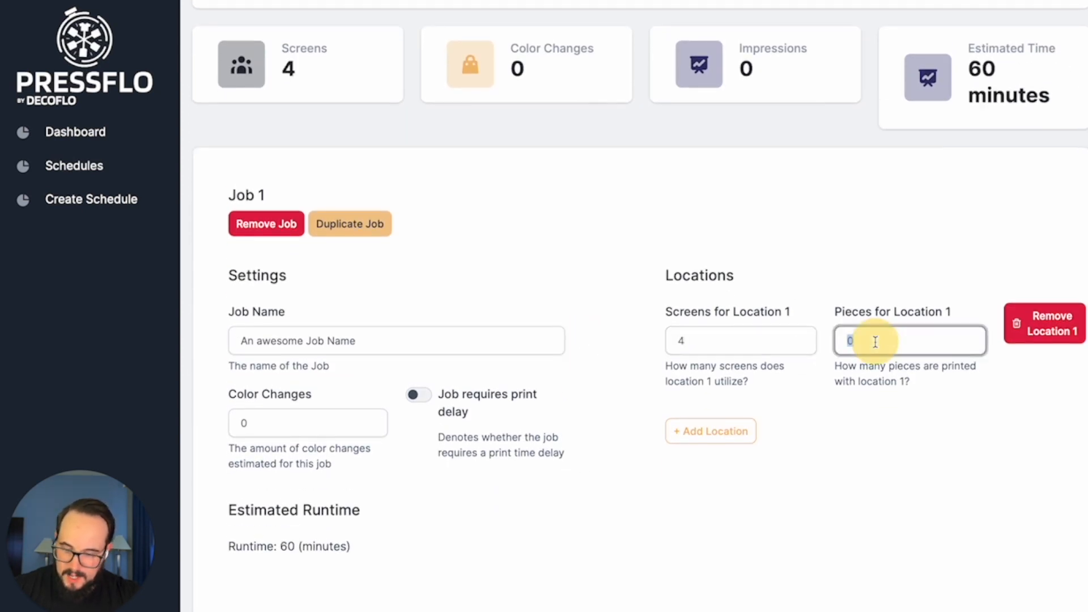
pyautogui.write('380')
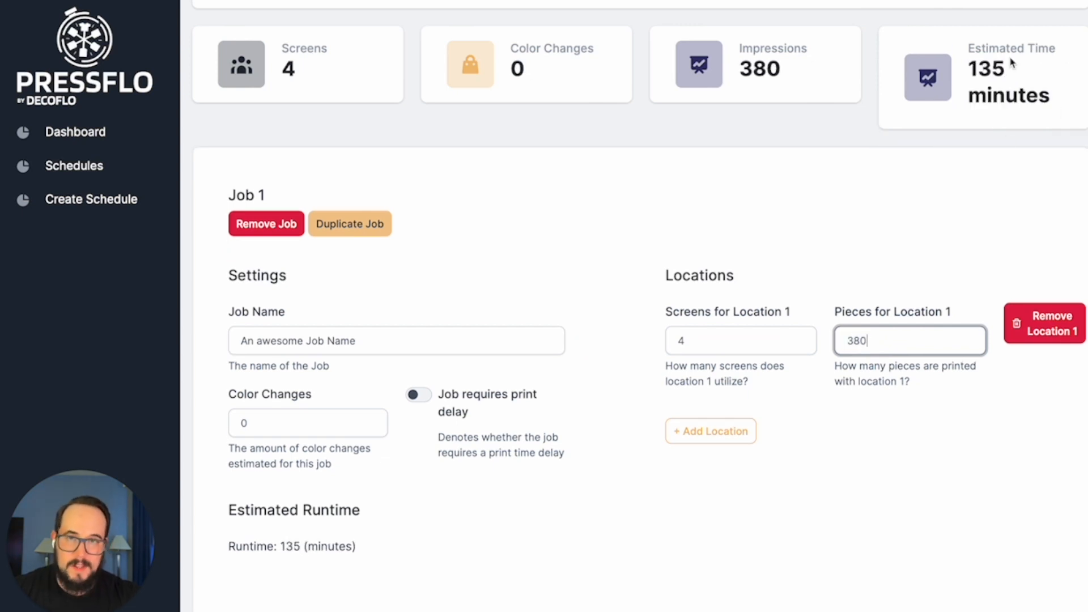
pyautogui.moveTo(740, 346); pyautogui.dragTo(636, 346)
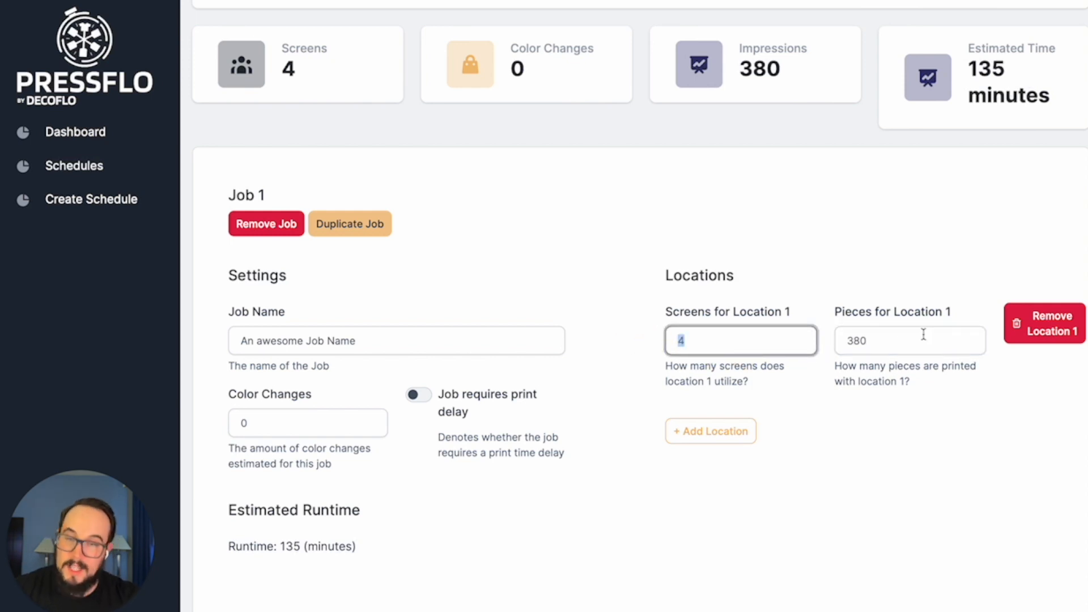